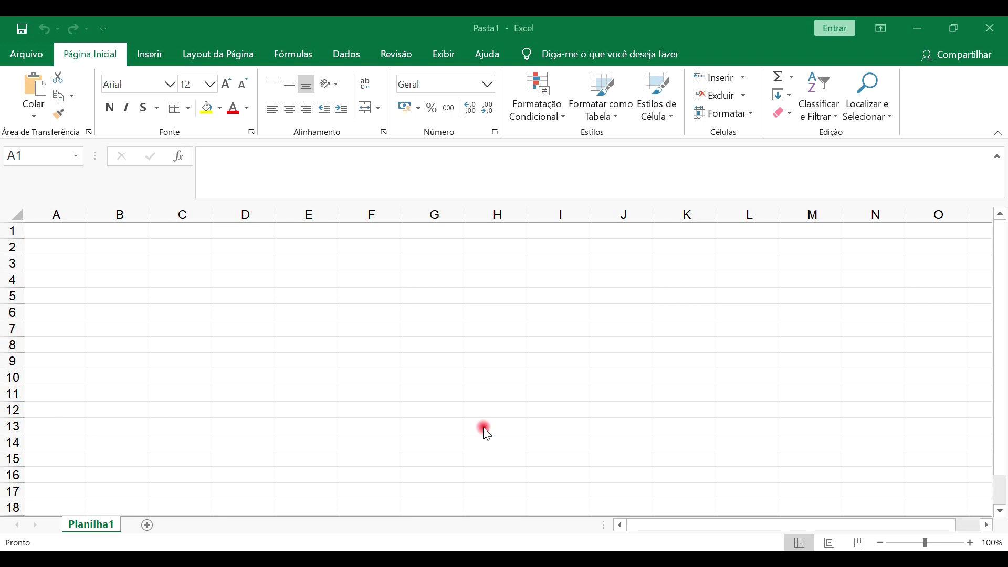
Step: Open the Excel Options from the Arquivo page of the blank workbook
left_click(171, 83)
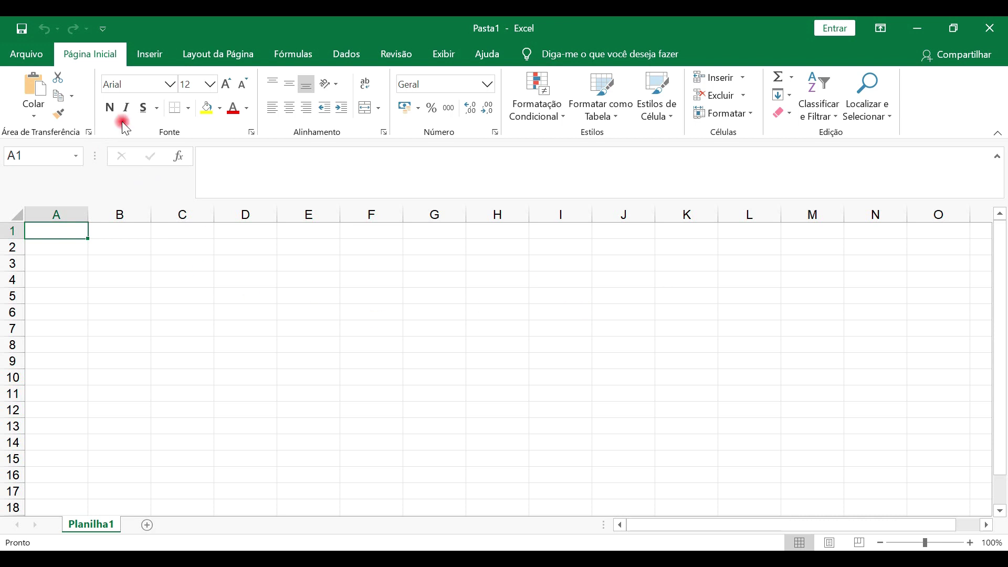
left_click(27, 94)
left_click(26, 52)
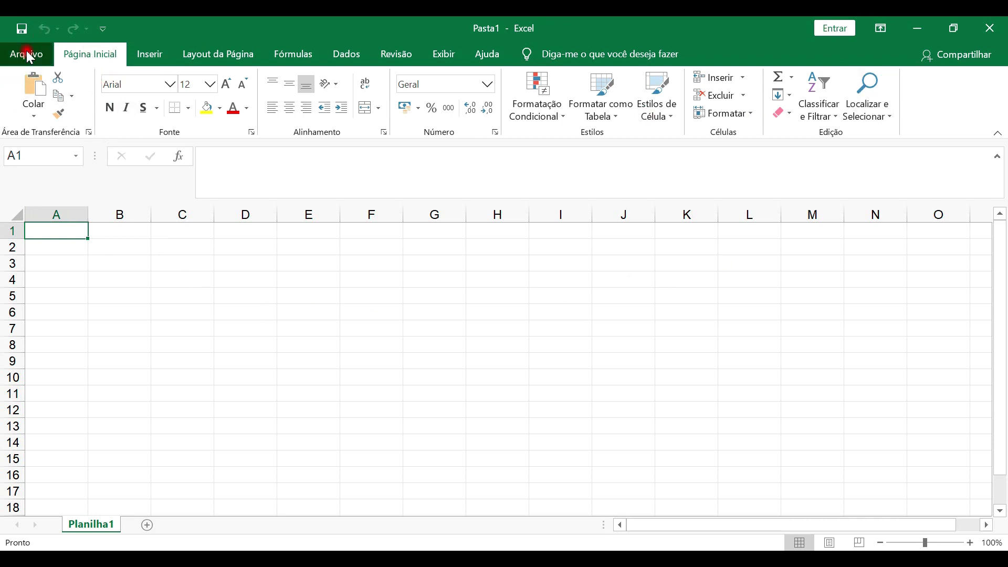
left_click(41, 82)
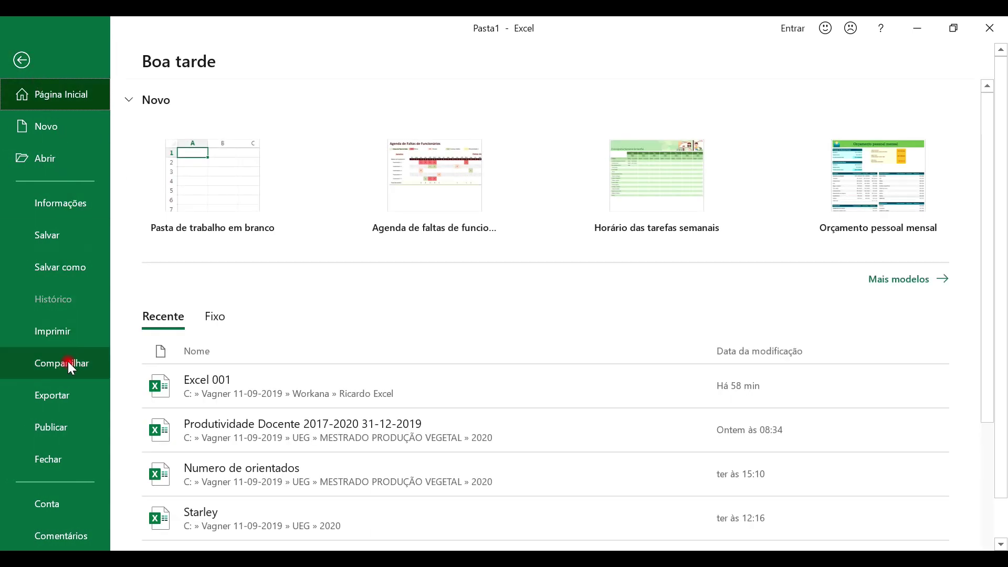
scroll(68, 364, "down", 1)
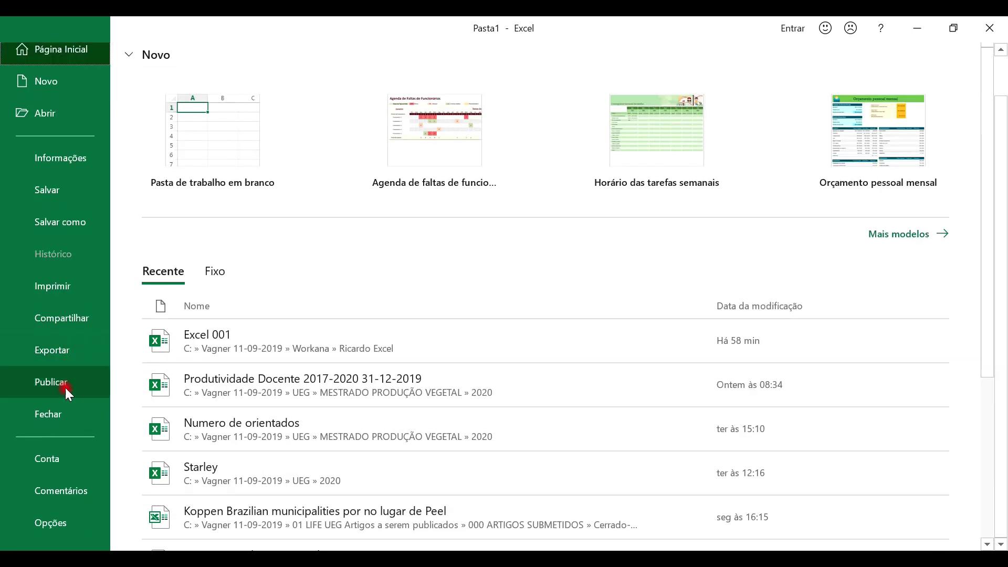
left_click(52, 515)
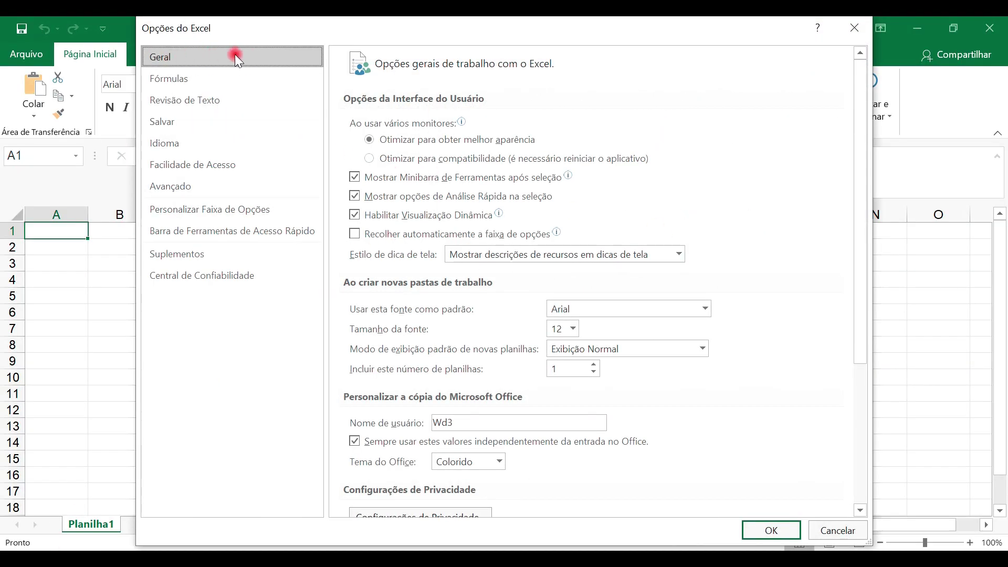
Step: Check the default font list for new workbooks and keep Arial
left_click(603, 308)
left_click(707, 306)
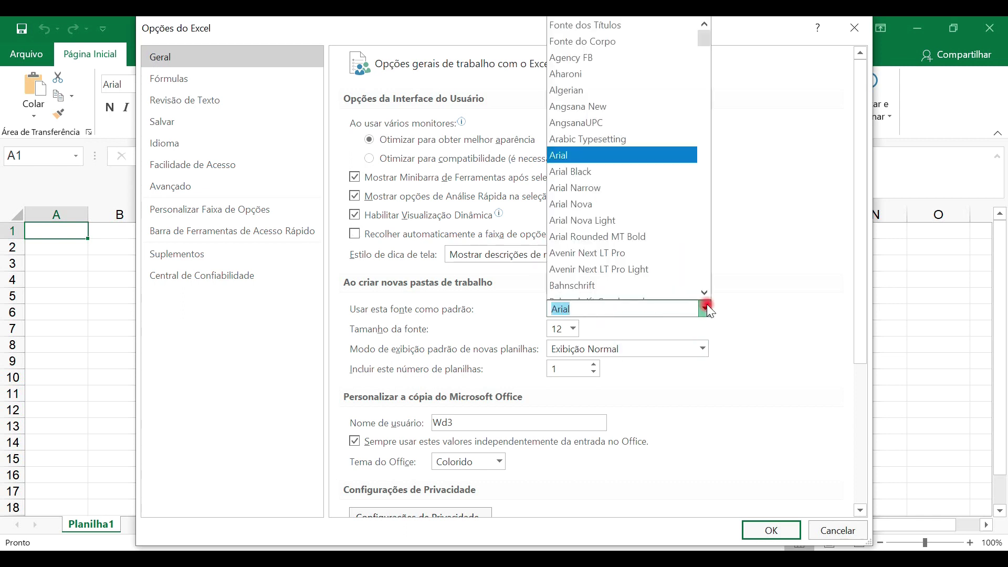
left_click(707, 305)
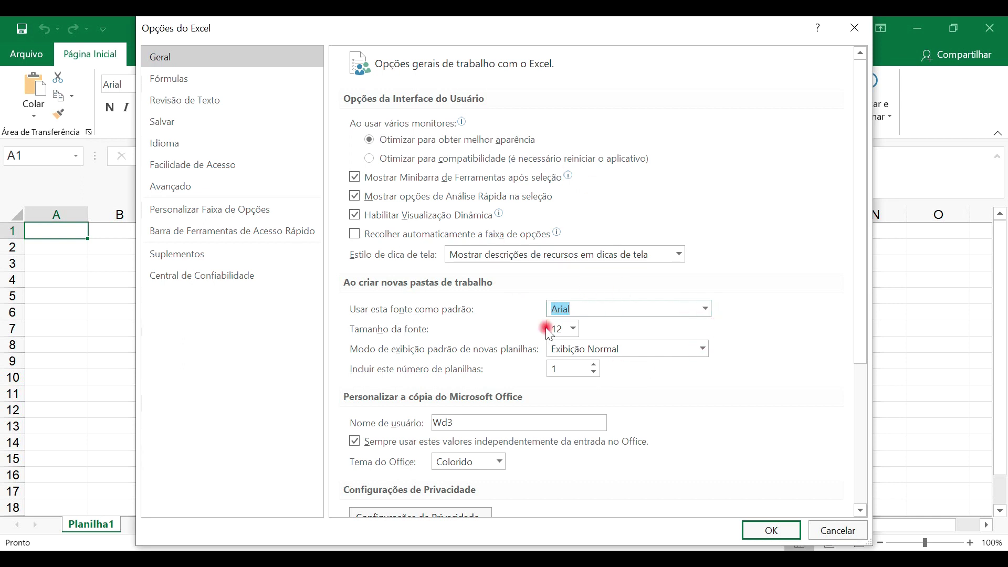
left_click(705, 309)
left_click(593, 156)
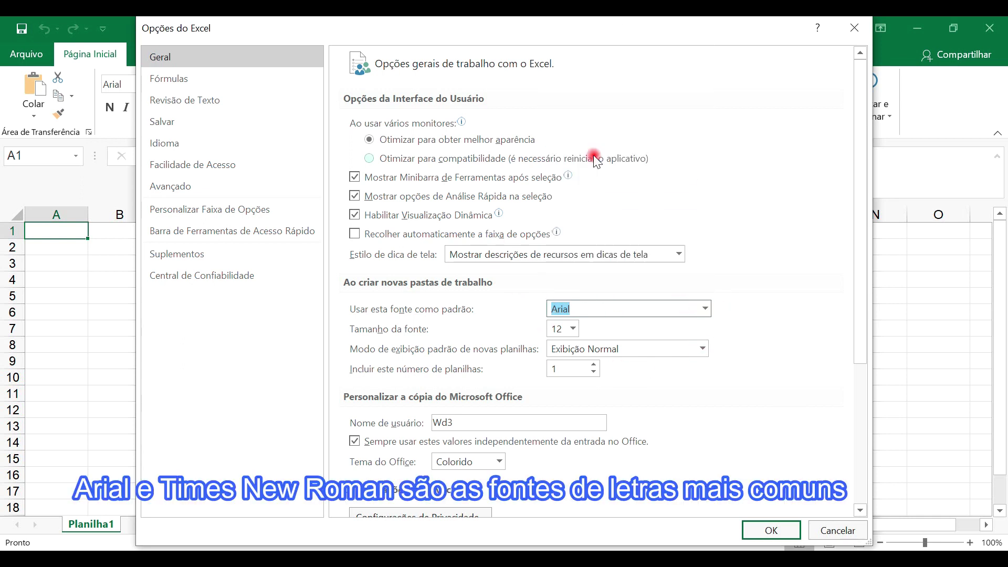
left_click(603, 310)
Step: Try the Cinza Escuro Office theme, then set it back to Colorido
left_click_drag(859, 333, 856, 458)
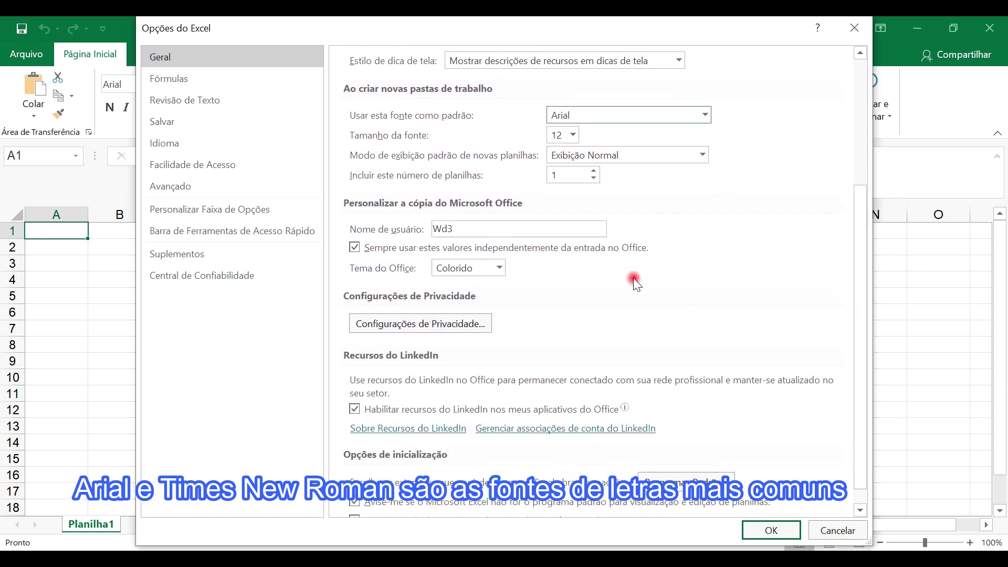
double_click(468, 228)
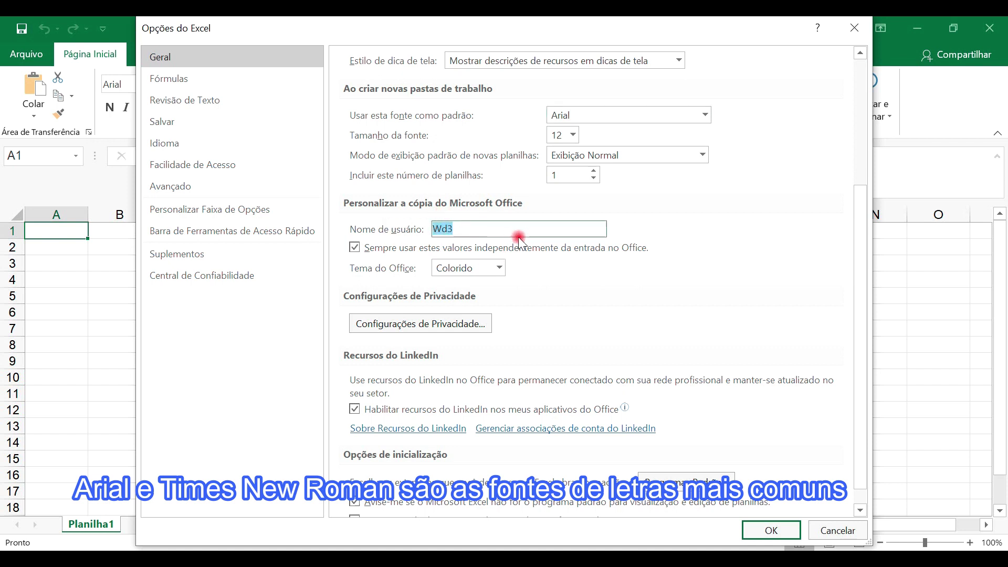
left_click(493, 268)
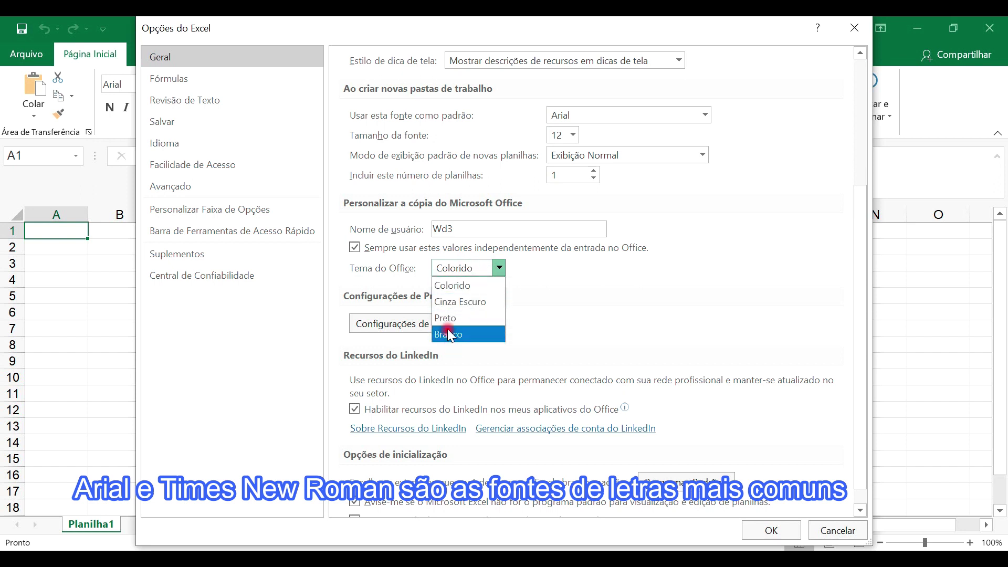
left_click(461, 302)
left_click(500, 268)
left_click(466, 283)
scroll(563, 303, "down", 1)
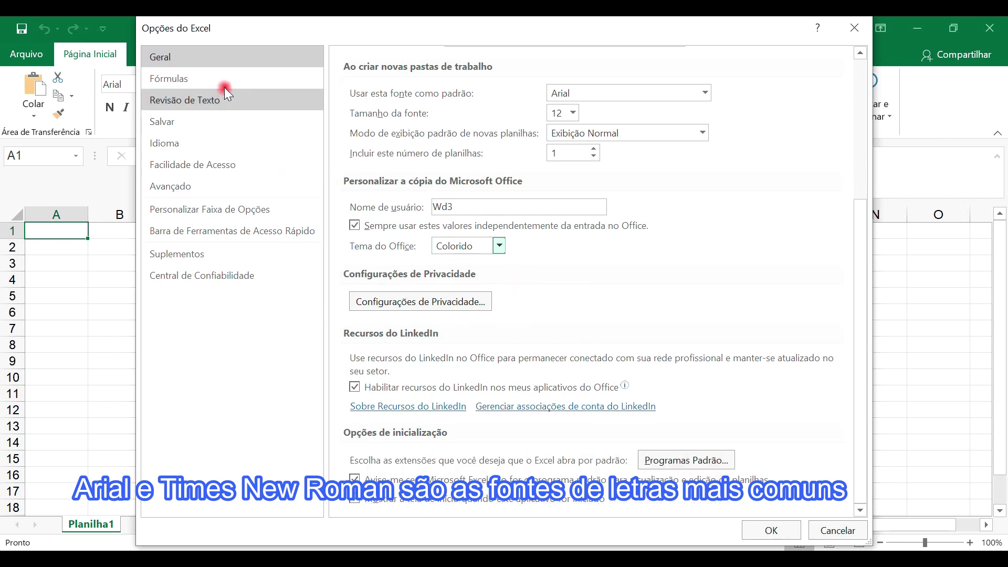
Step: In Revisão de Texto AutoCorrect options, delete the 'ha' → 'há' replacement and close the dialog
left_click(211, 103)
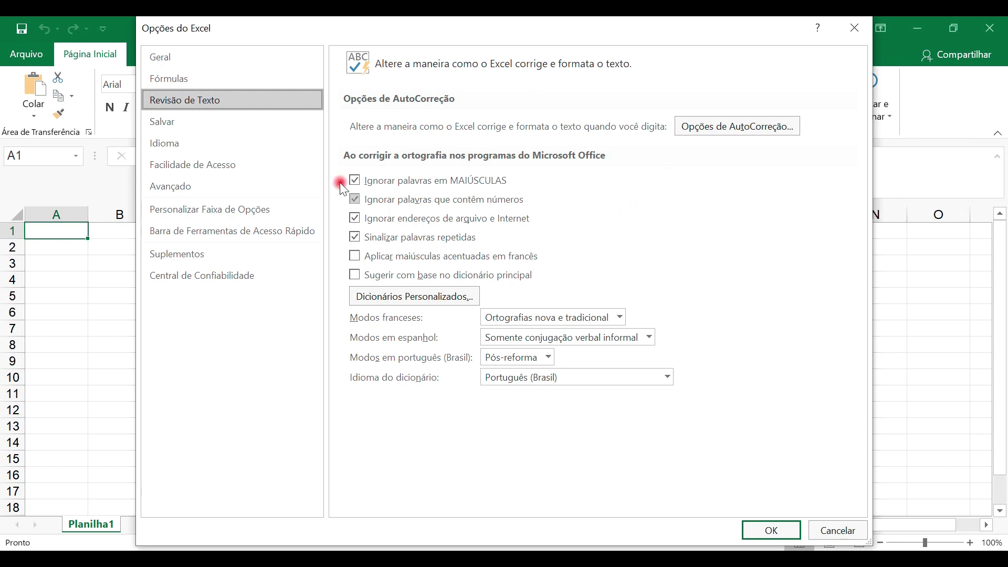
left_click(728, 132)
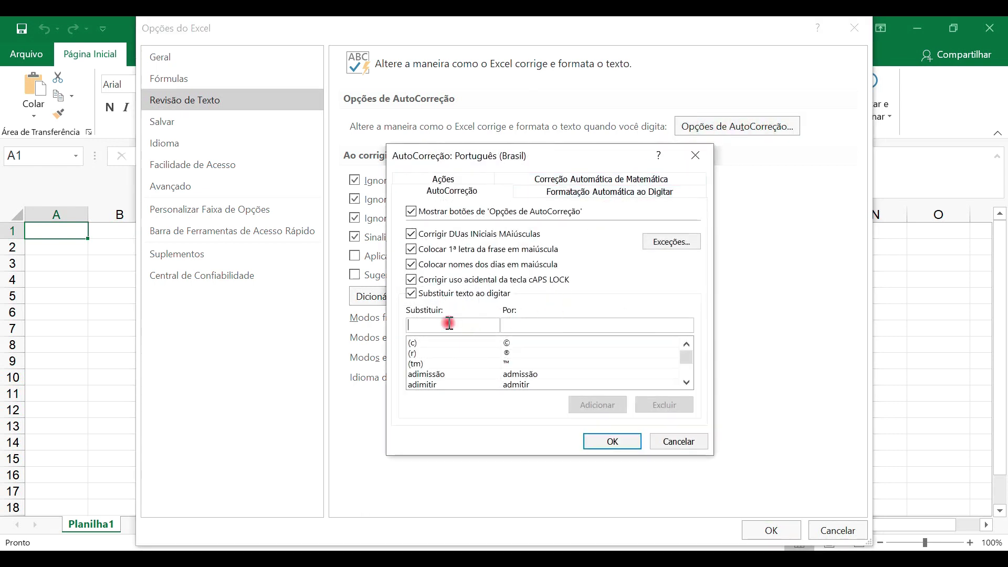
type("HA")
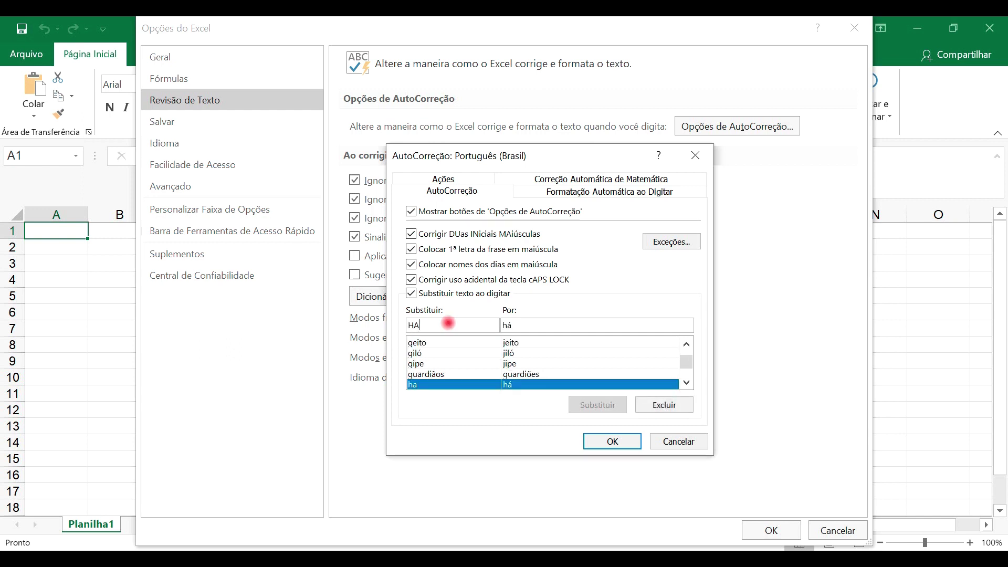
key("BackSpace")
key("BackSpace")
type("ha")
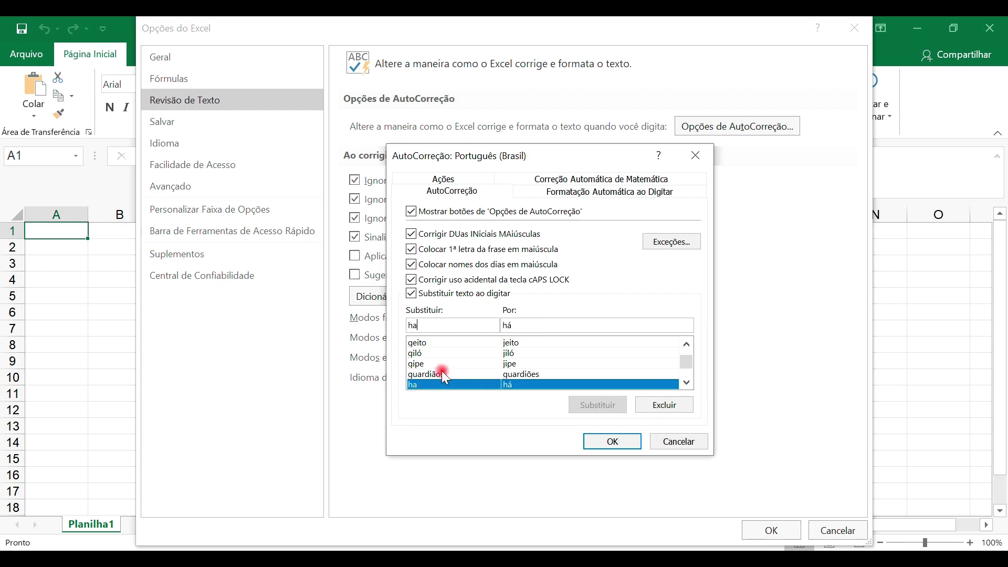
left_click(671, 405)
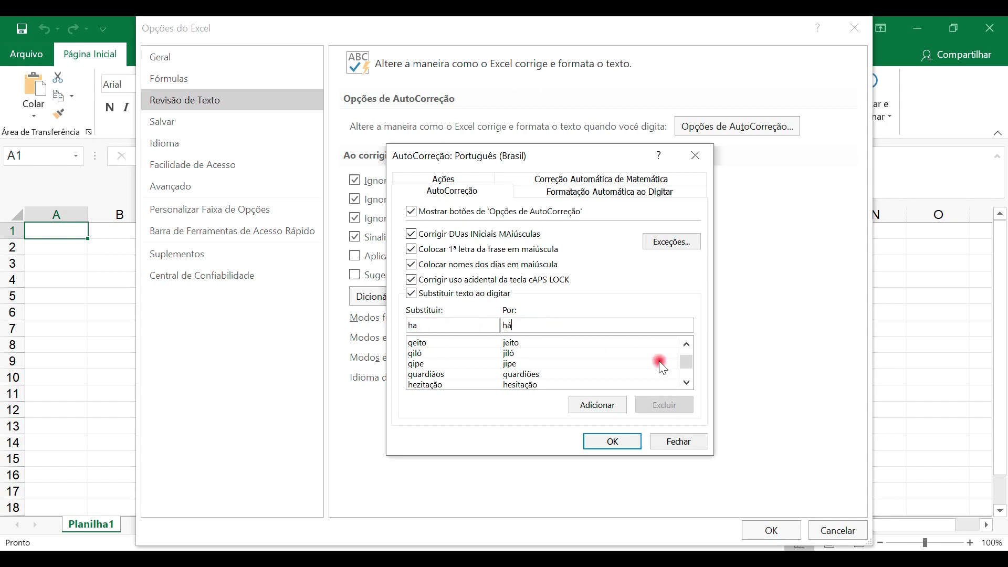
left_click(679, 441)
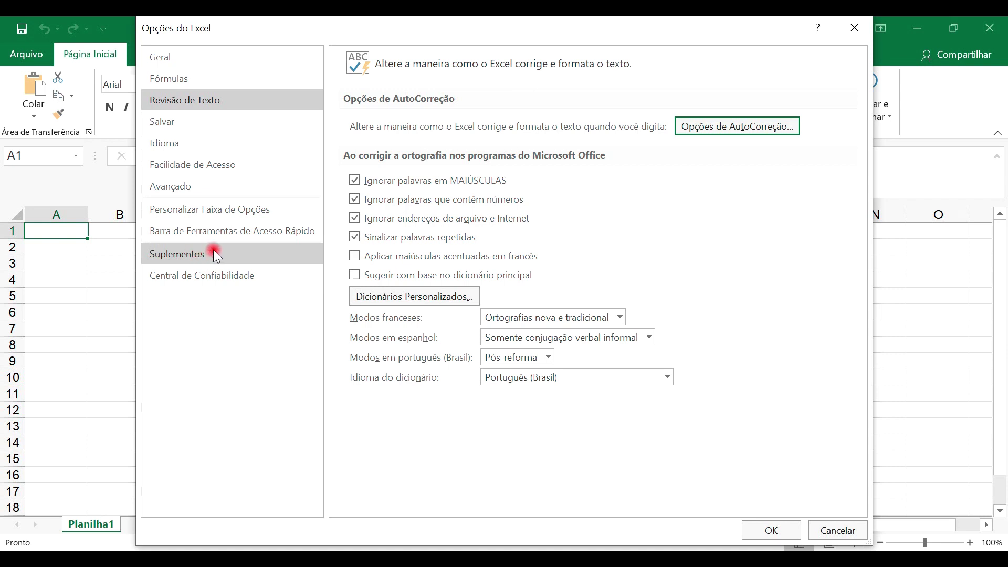
Step: In the Excel add-ins manager, uncheck Solver, Ferramentas de Análise - VBA and Ferramentas de Análise
left_click(188, 254)
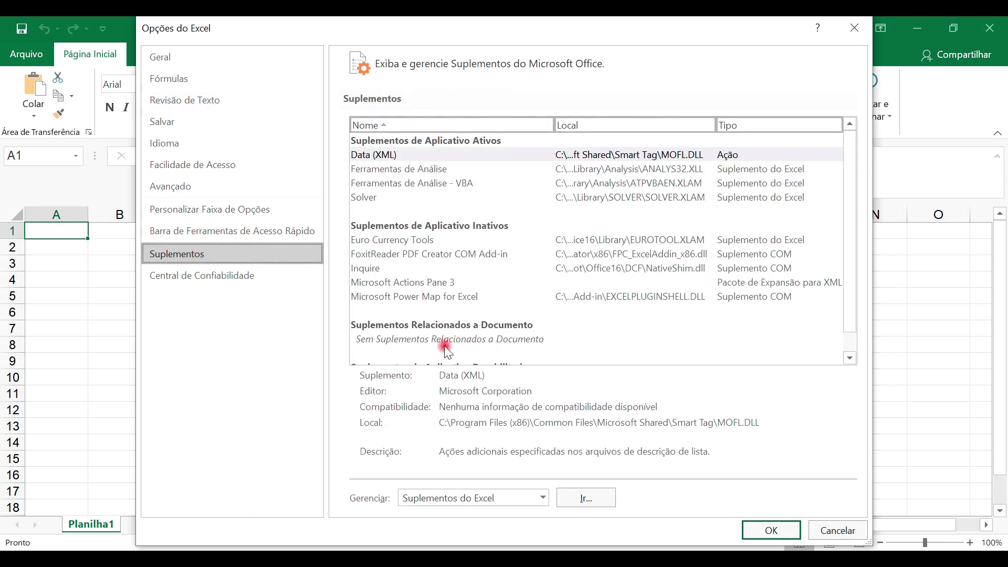
left_click(544, 500)
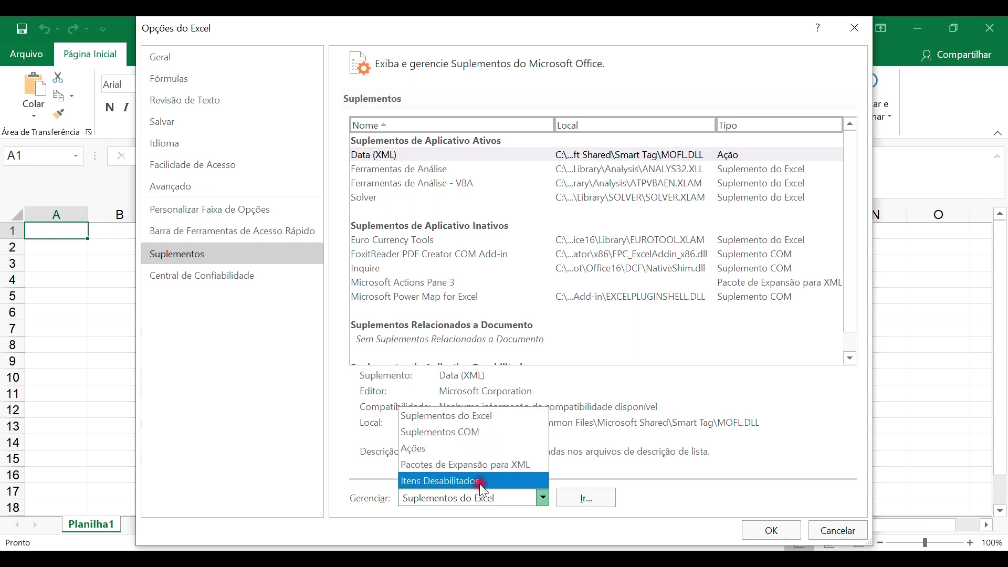
left_click(484, 415)
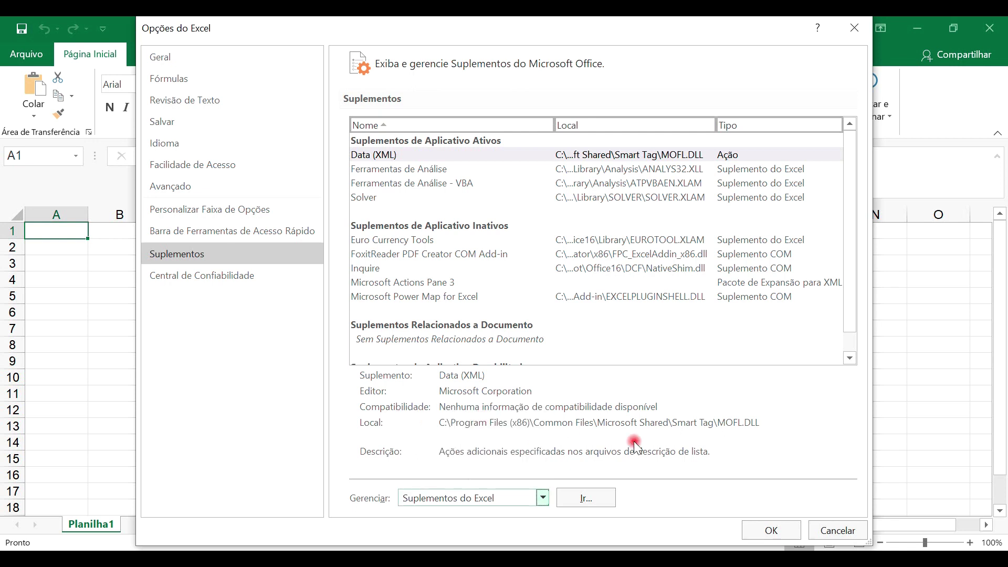
left_click(583, 496)
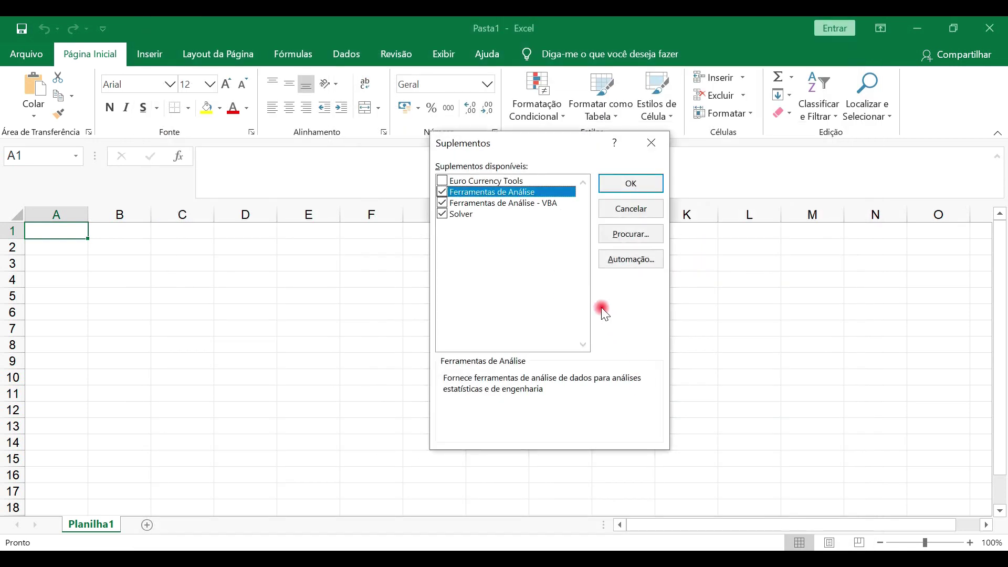
left_click(442, 215)
left_click(442, 203)
left_click(442, 192)
Step: Close the add-ins dialog, then reopen the Excel add-ins manager from Opções > Suplementos
left_click(631, 183)
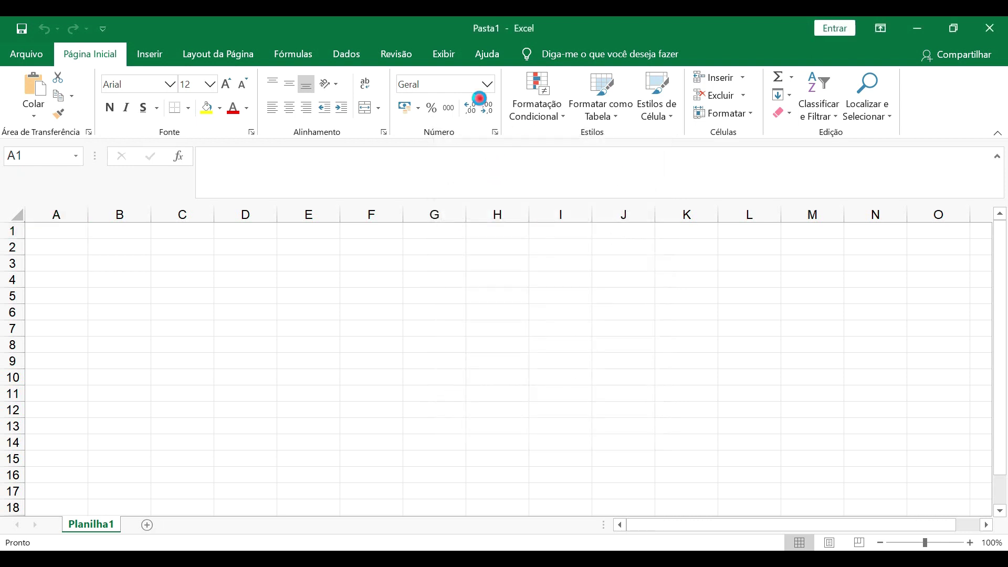
left_click(352, 54)
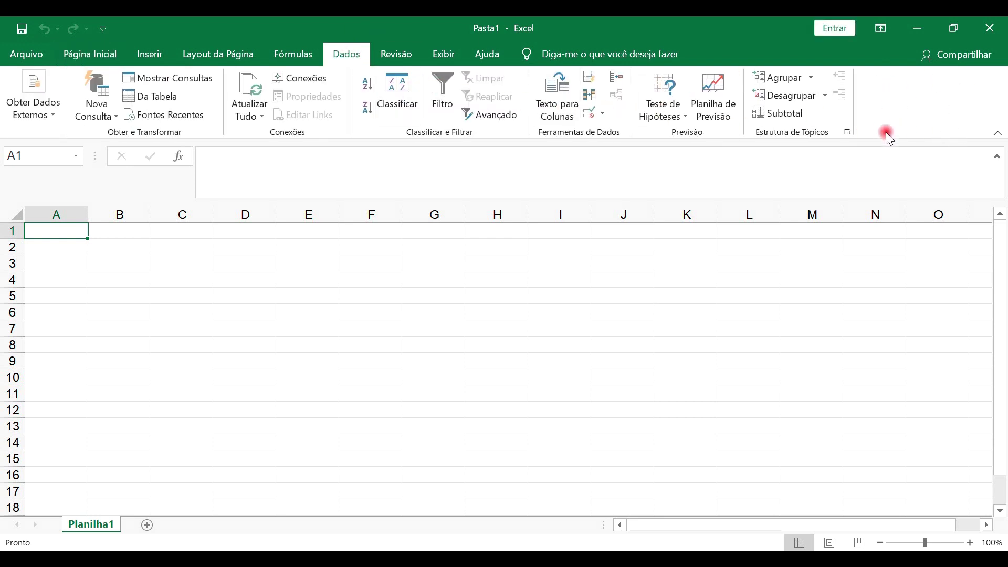
left_click(44, 55)
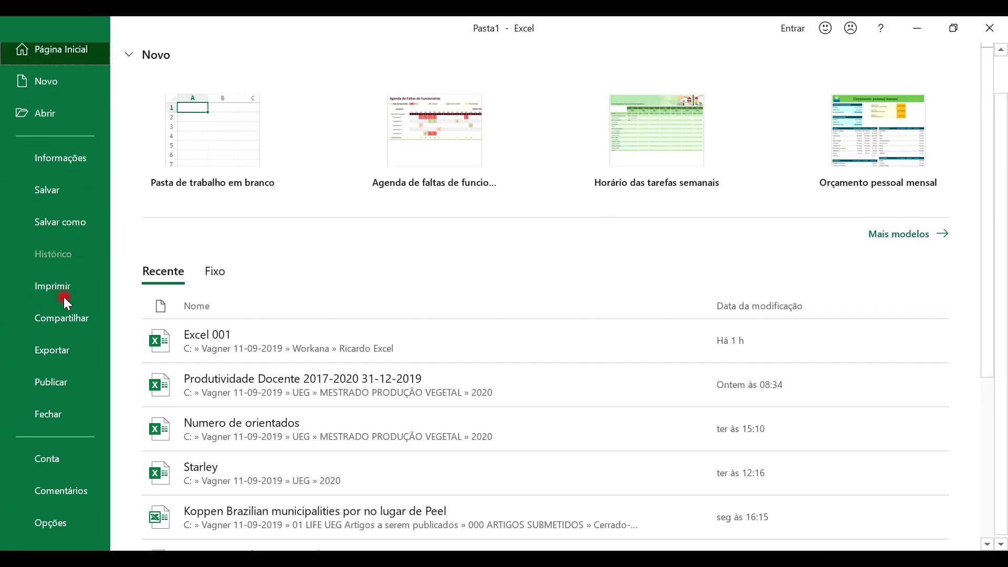
left_click(48, 521)
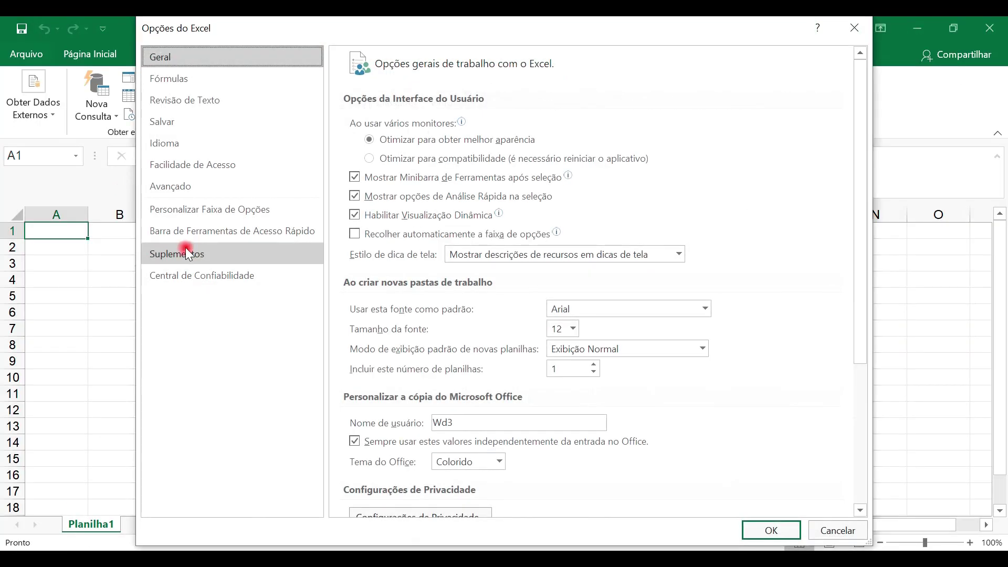
left_click(189, 254)
left_click(590, 498)
Step: Check Ferramentas de Análise, Análise - VBA and Solver, confirm, and view the Dados tab
left_click(442, 191)
left_click(442, 203)
left_click(442, 214)
left_click(630, 183)
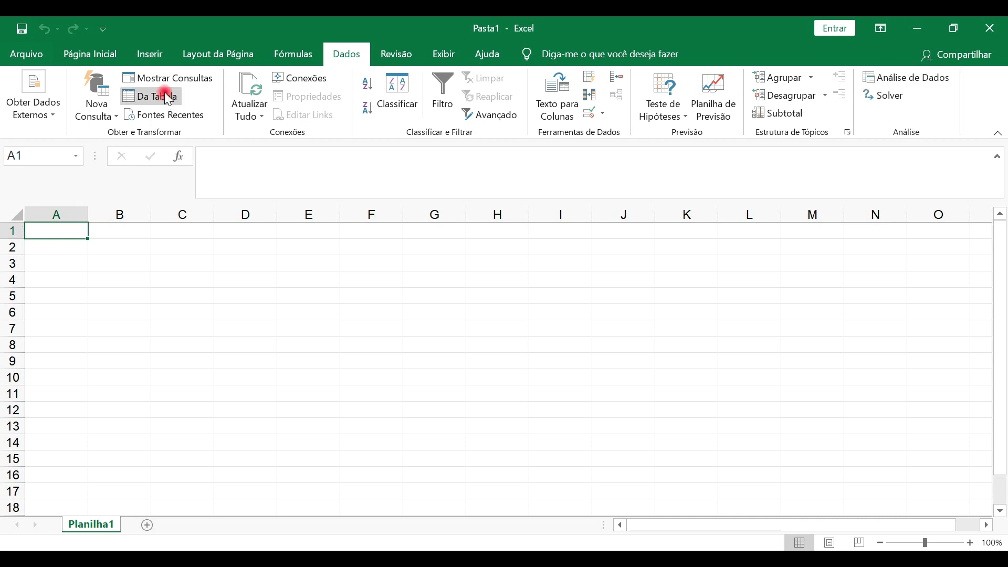
left_click(302, 54)
left_click(345, 56)
left_click(919, 99)
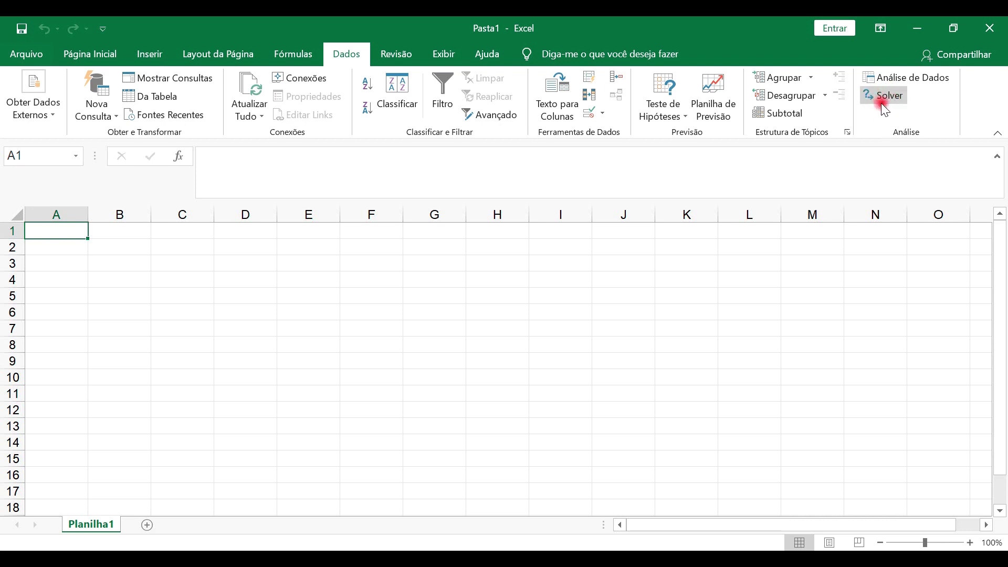
Step: Browse the Análise de Dados tools, including Anova and Estatística descritiva, then cancel
left_click(885, 78)
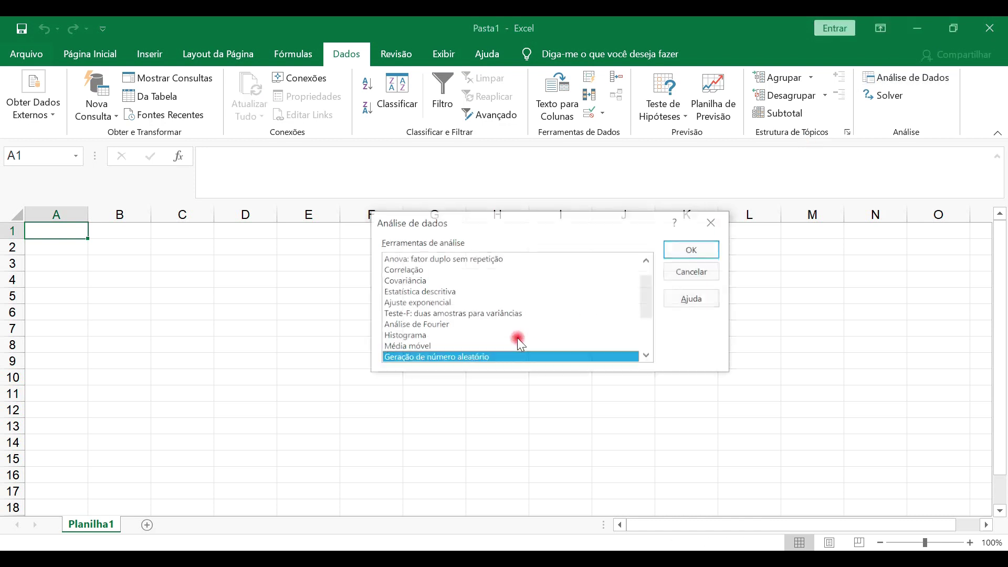
scroll(431, 318, "down", 2)
scroll(427, 325, "up", 2)
scroll(428, 323, "up", 1)
left_click(420, 269)
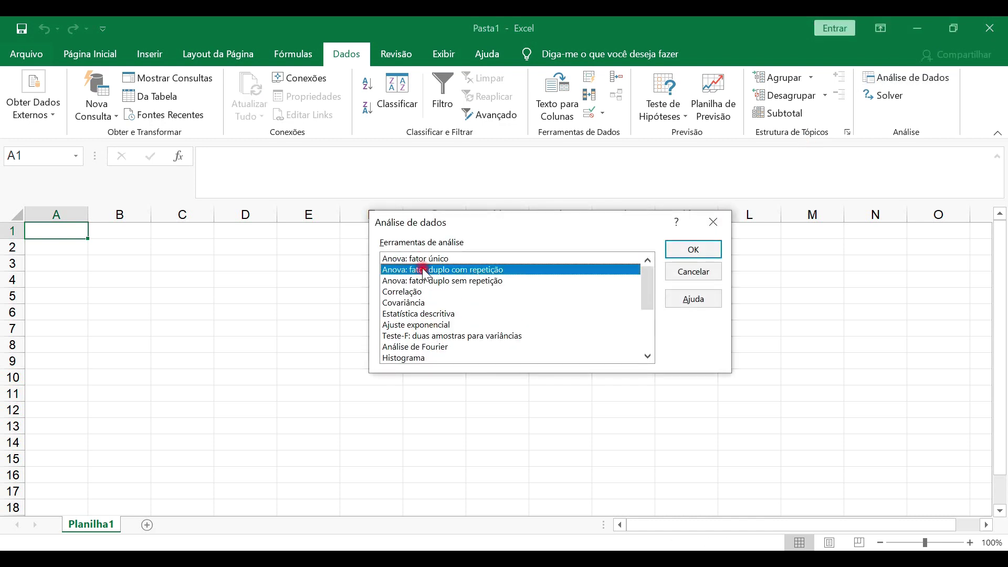
left_click(420, 281)
left_click(419, 314)
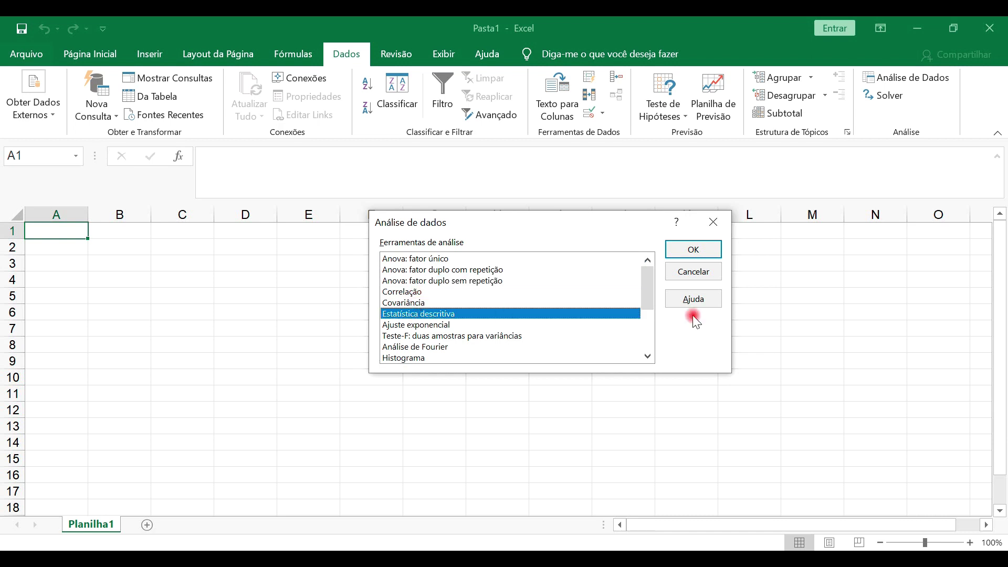
left_click(693, 273)
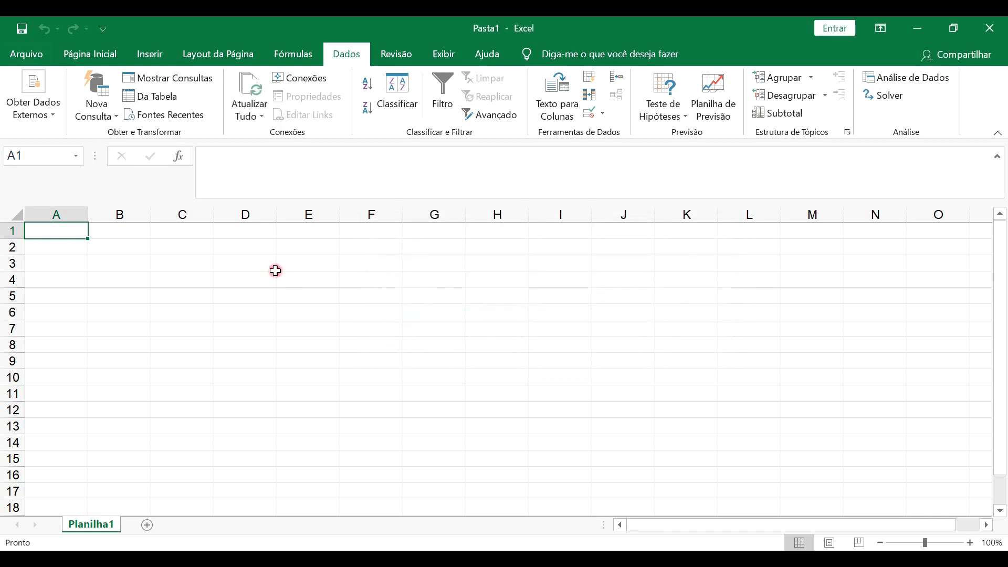
Step: Type the values 12, 32, 2, 12 and 12 down column A
type("12")
left_click(94, 254)
left_click(72, 250)
type("32 2")
key("Return")
type("12")
key("Return")
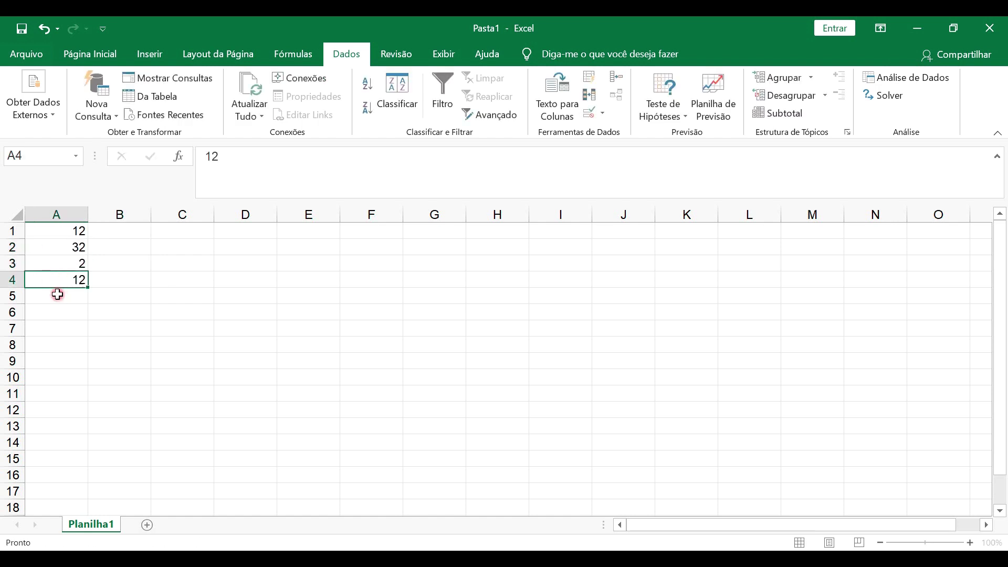
type("12")
key("Return")
Step: Finish column A with 31 and 42 in A6 and A7
type("31")
key("Return")
type("42")
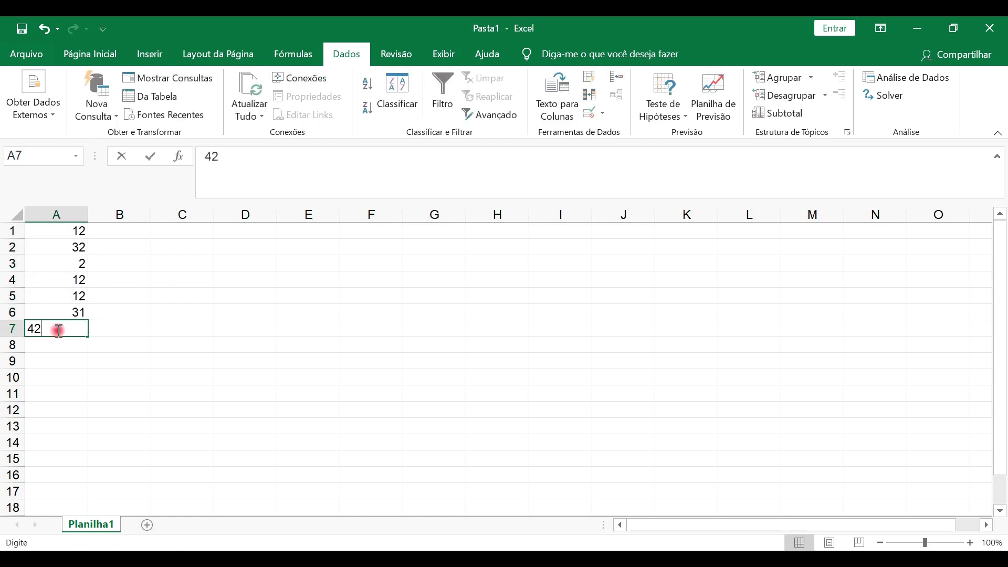
key("Return")
key("Return")
Step: Run Estatística descritiva on A1:A7 with Resumo estatístico and 95% confidence level
left_click(62, 217)
left_click(907, 77)
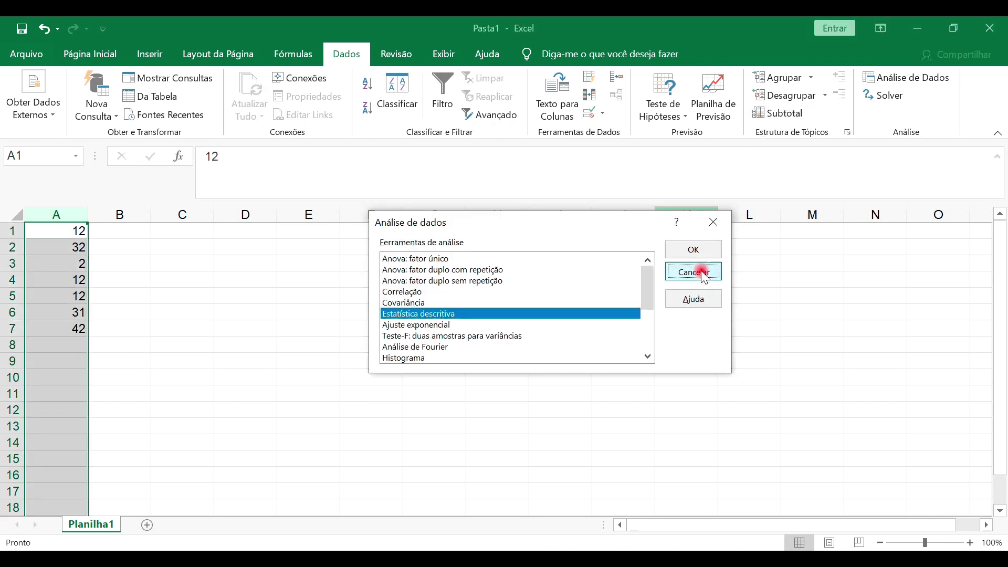
left_click(695, 210)
left_click(809, 286)
left_click(911, 77)
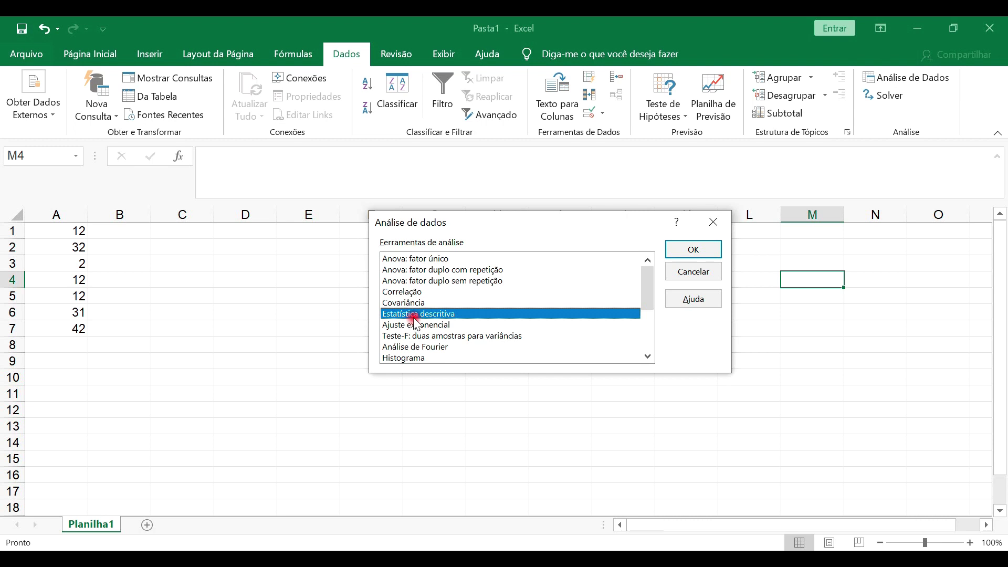
left_click(691, 251)
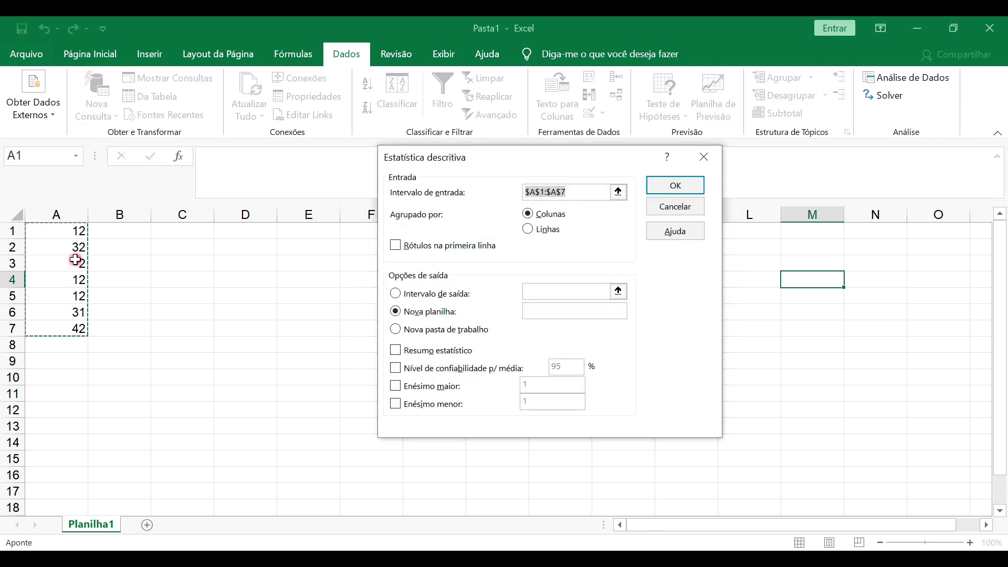
left_click_drag(77, 230, 56, 326)
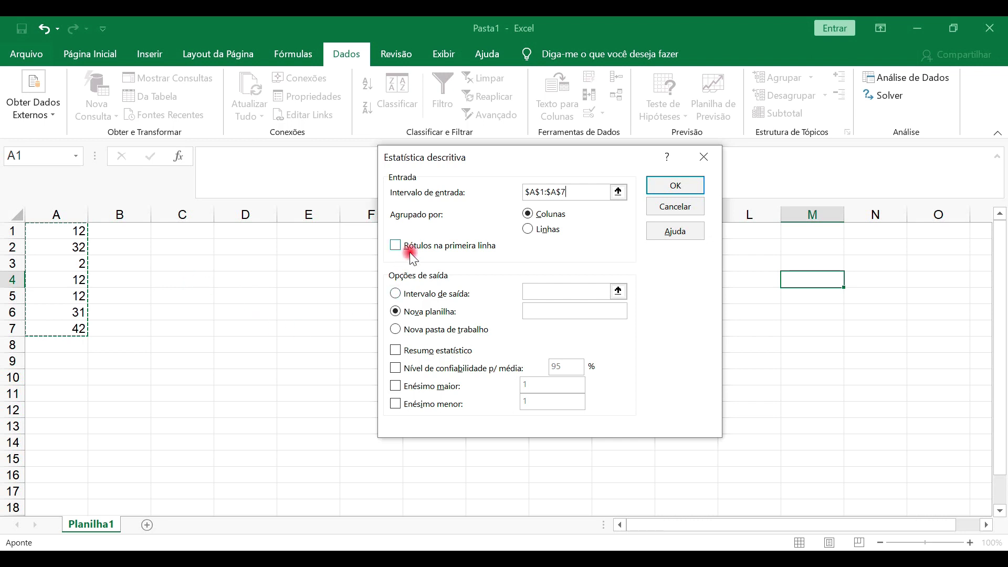
left_click(395, 350)
left_click(395, 369)
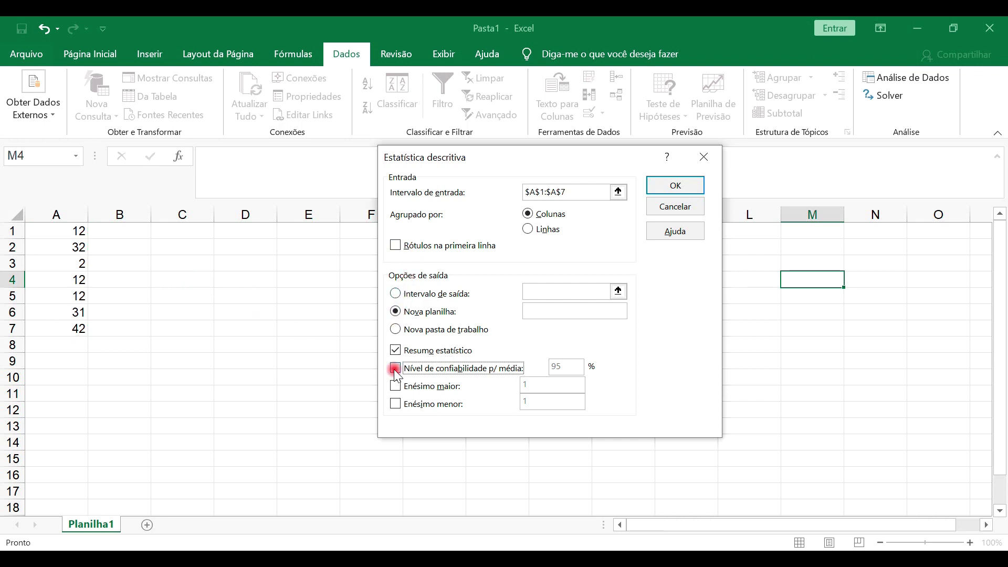
left_click(657, 181)
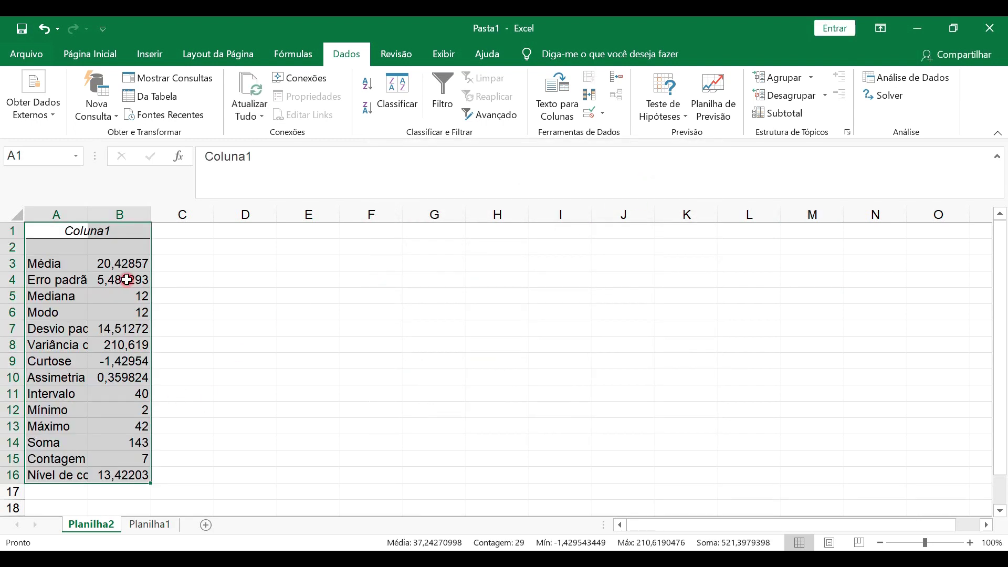
Step: AutoFit columns A and B on Planilha2 so labels like Nível de confiança(95,0%) show fully
double_click(91, 215)
left_click(126, 265)
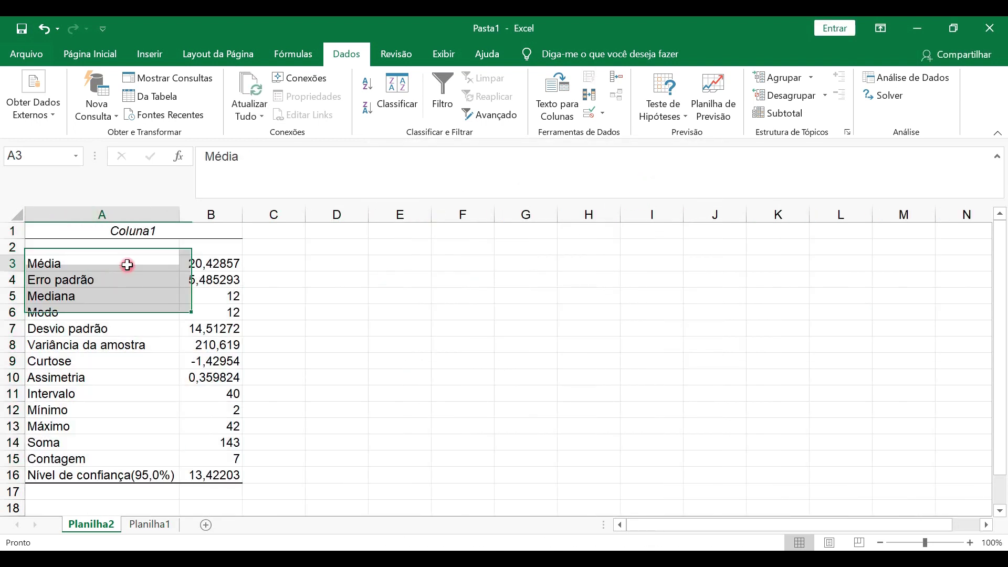
left_click(127, 303)
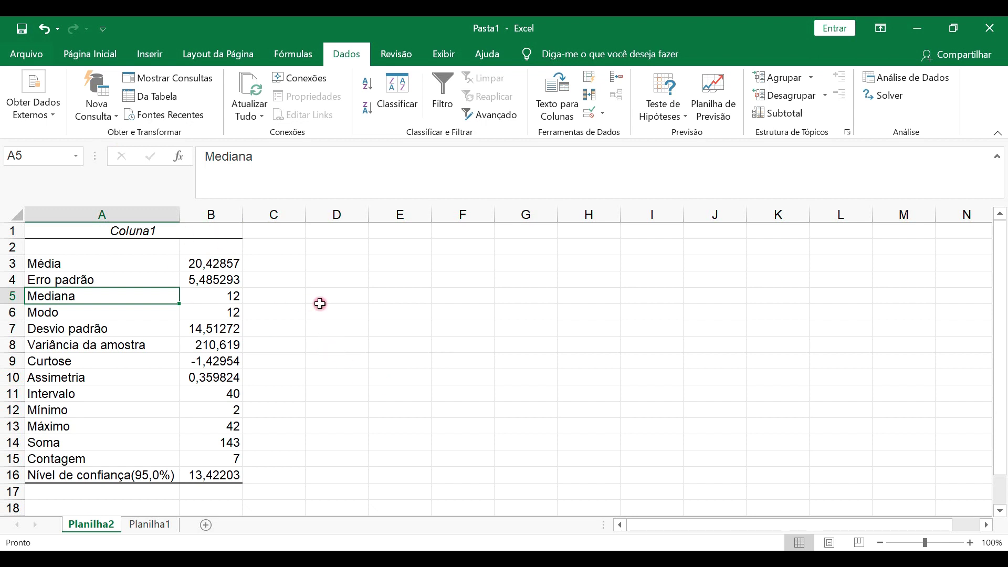
Step: Create a new workbook from the Orçamento pessoal mensal template
left_click(32, 52)
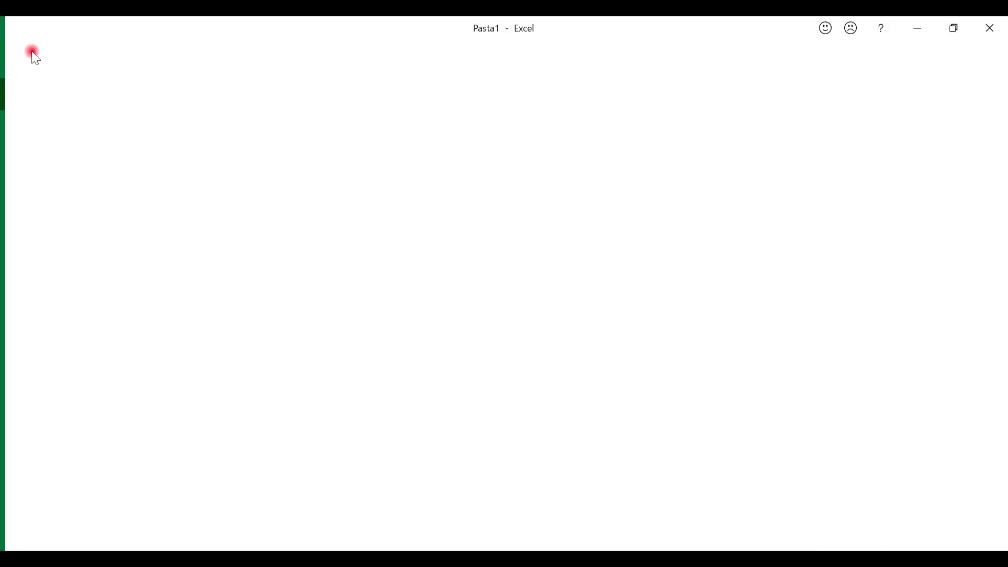
left_click(81, 231)
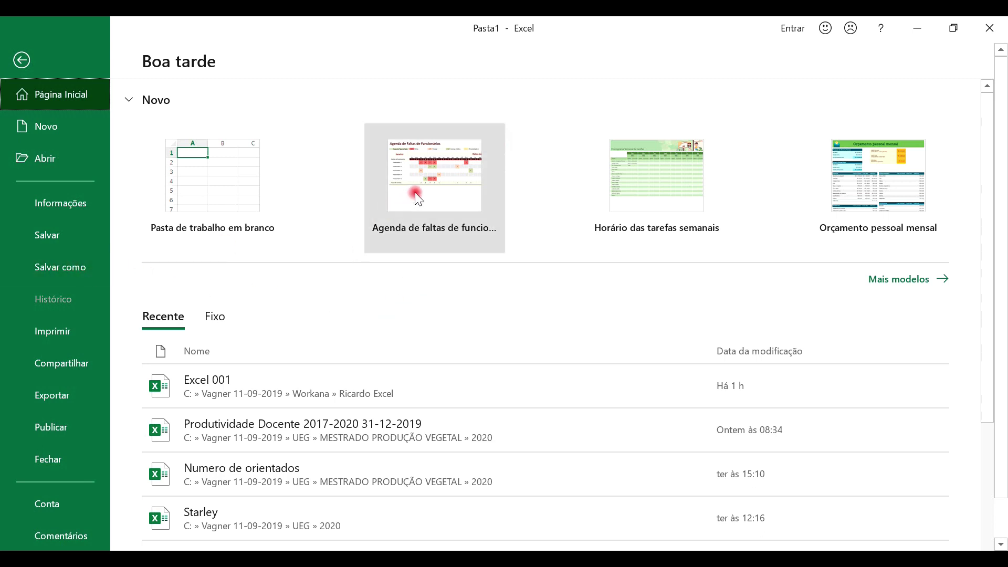
left_click(865, 181)
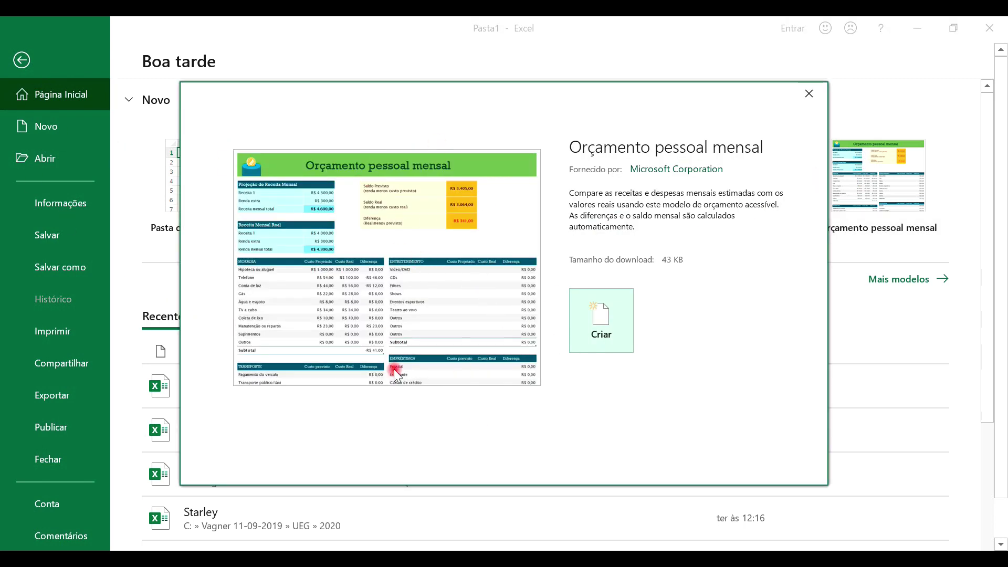
left_click(590, 314)
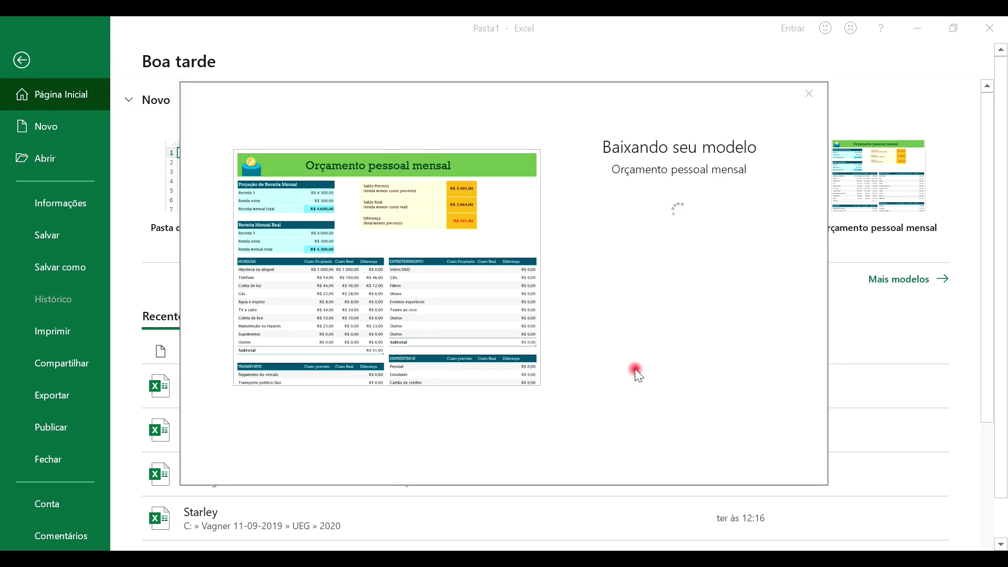
Step: Scroll through the Orçamento pessoal mensal sheet's projected and actual income
left_click(130, 522)
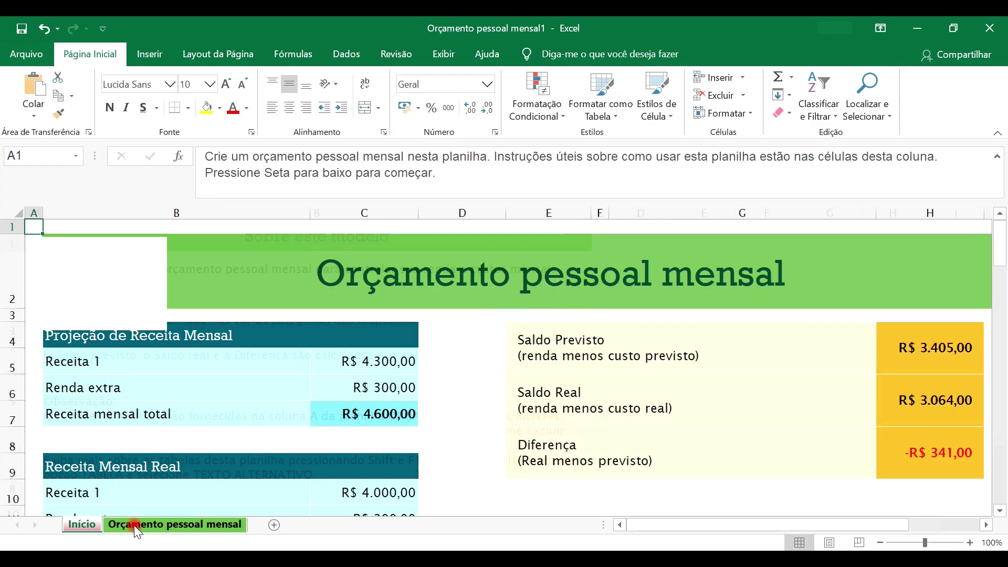
scroll(267, 342, "down", 3)
scroll(267, 342, "down", 3)
scroll(267, 342, "up", 1)
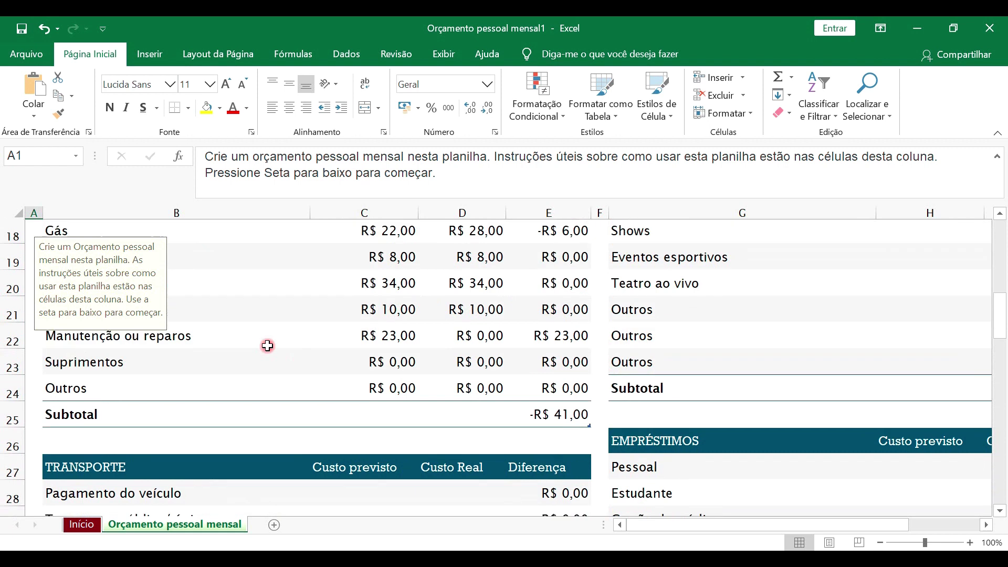
scroll(268, 346, "up", 5)
scroll(292, 331, "down", 3)
scroll(292, 331, "down", 3)
scroll(292, 331, "up", 6)
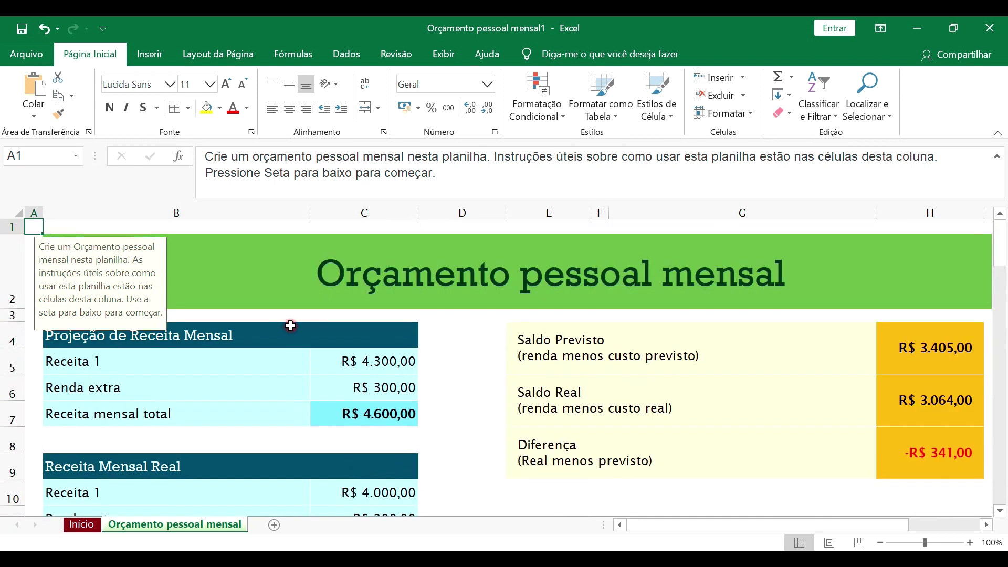
Step: Browse the full template gallery and create a workbook from Calendário mensal de qualquer ano
left_click(26, 54)
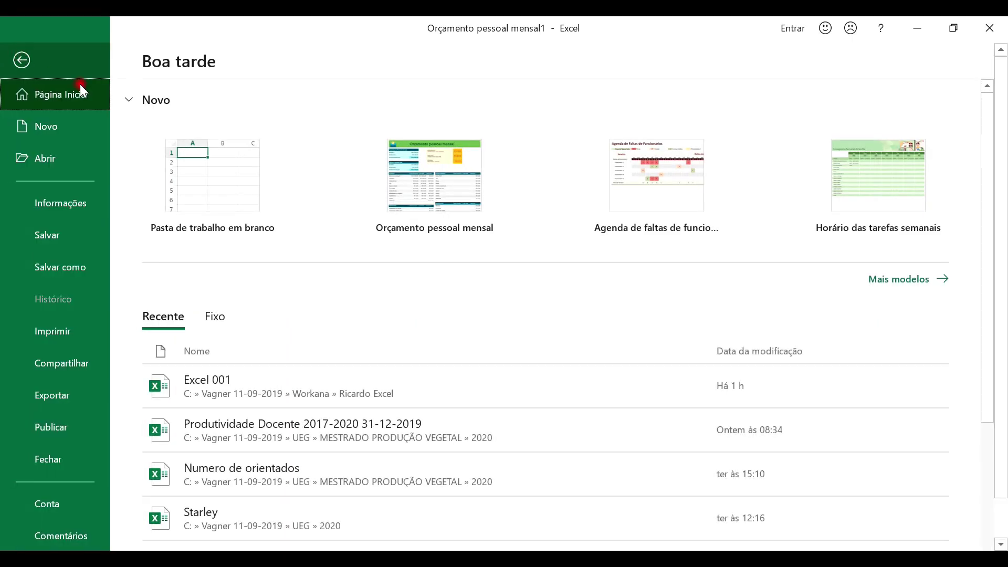
left_click(911, 279)
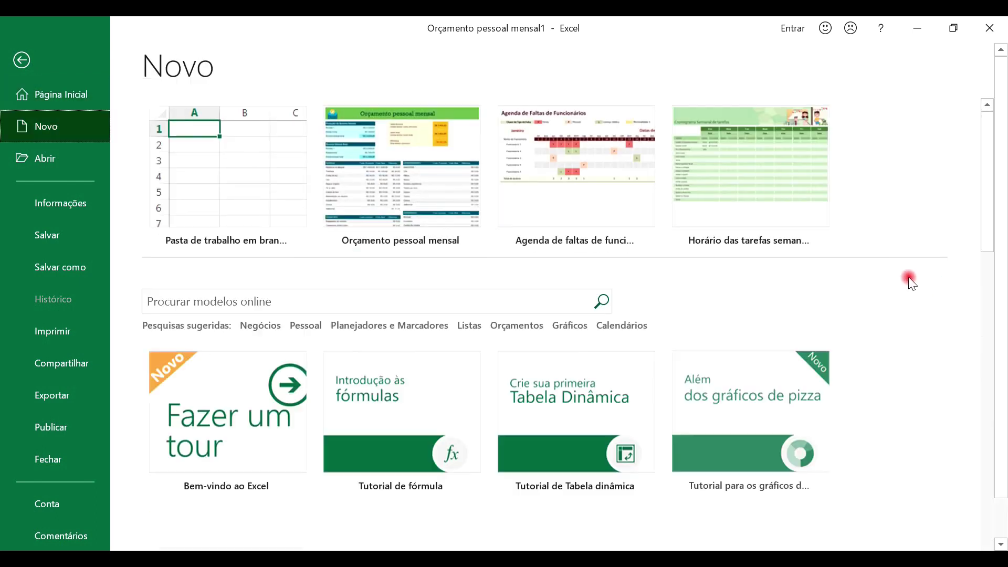
scroll(403, 190, "down", 3)
scroll(404, 191, "down", 3)
scroll(420, 259, "down", 3)
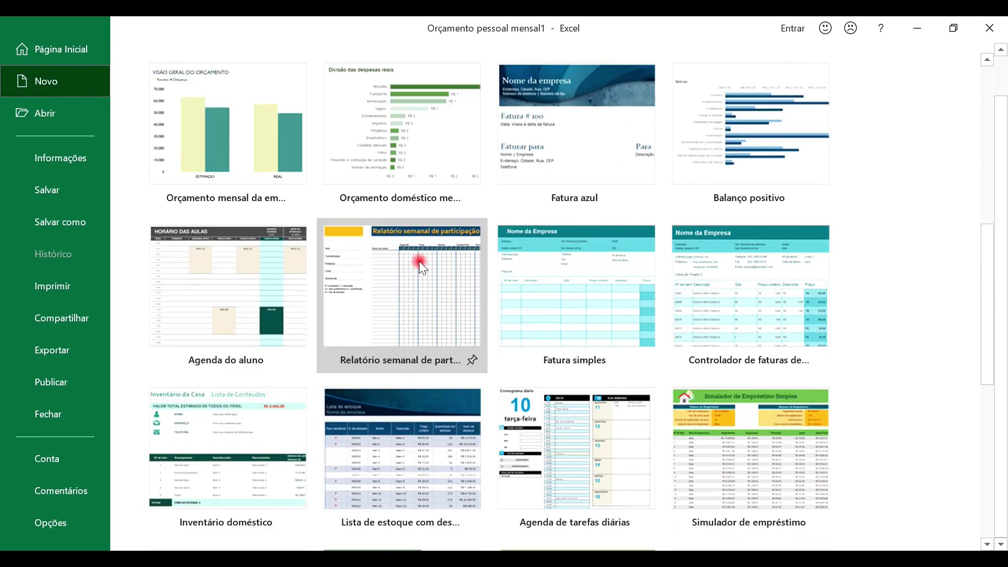
scroll(423, 347, "down", 3)
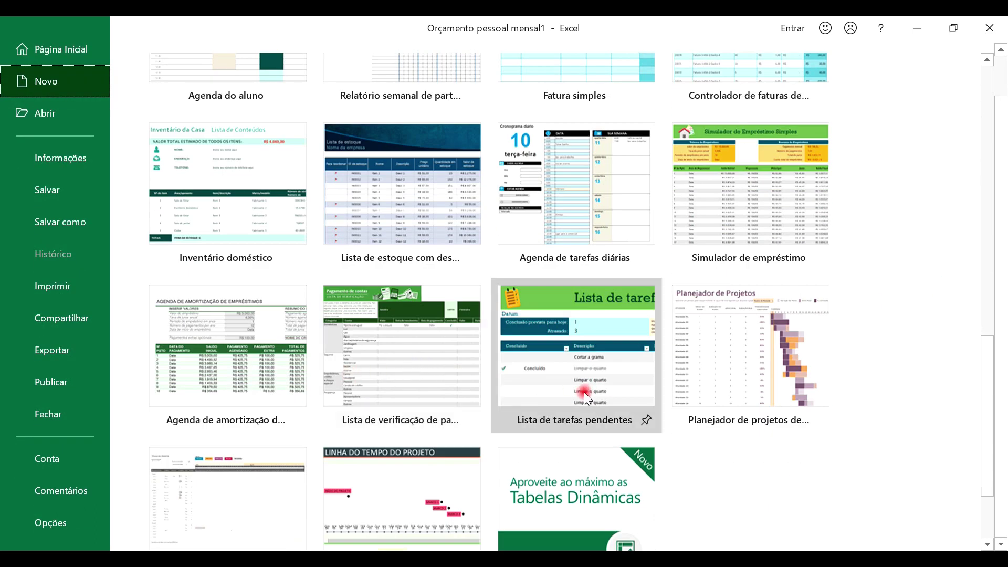
scroll(394, 379, "down", 3)
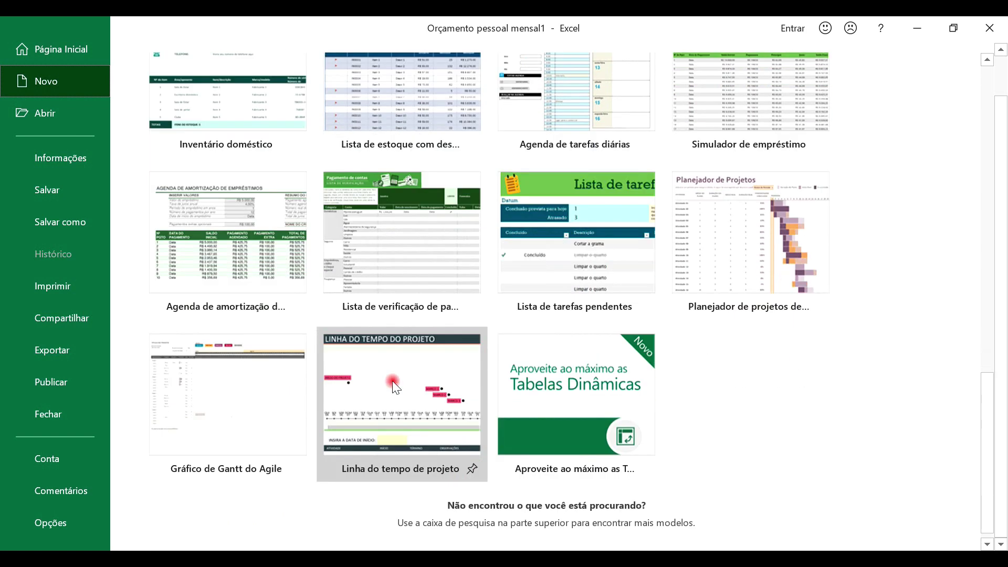
scroll(393, 381, "up", 5)
scroll(408, 360, "up", 3)
scroll(410, 360, "up", 3)
scroll(415, 356, "up", 2)
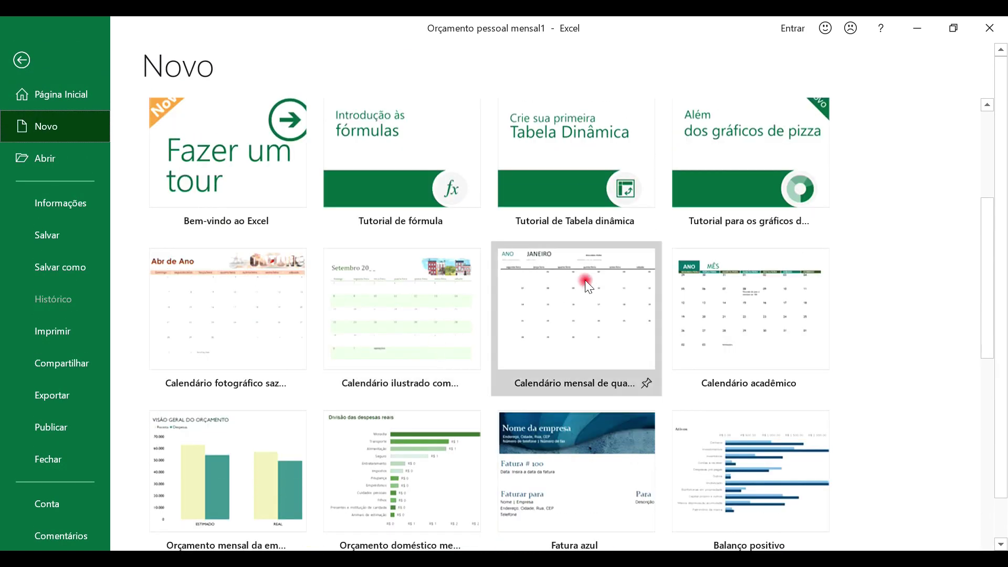
left_click(558, 306)
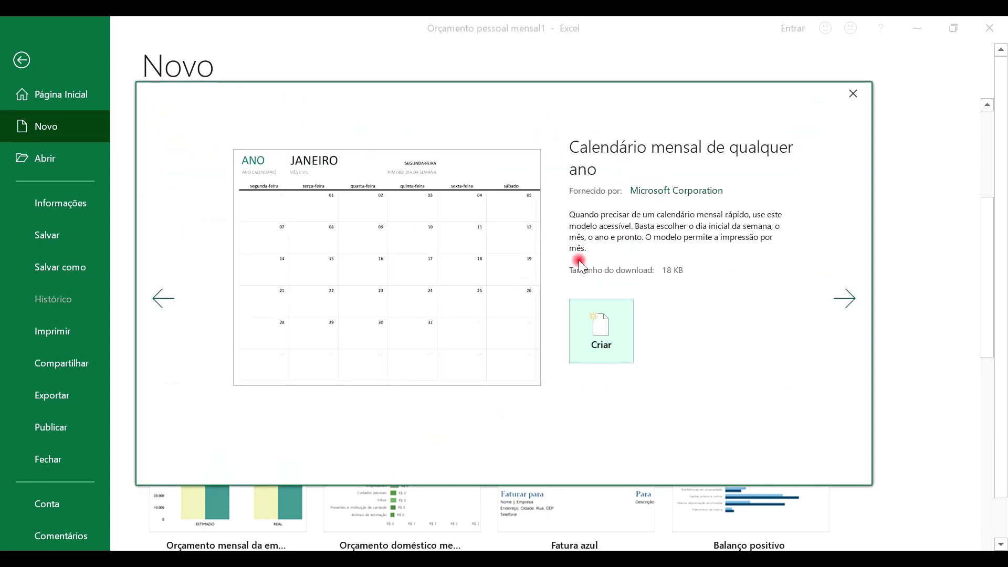
left_click(593, 327)
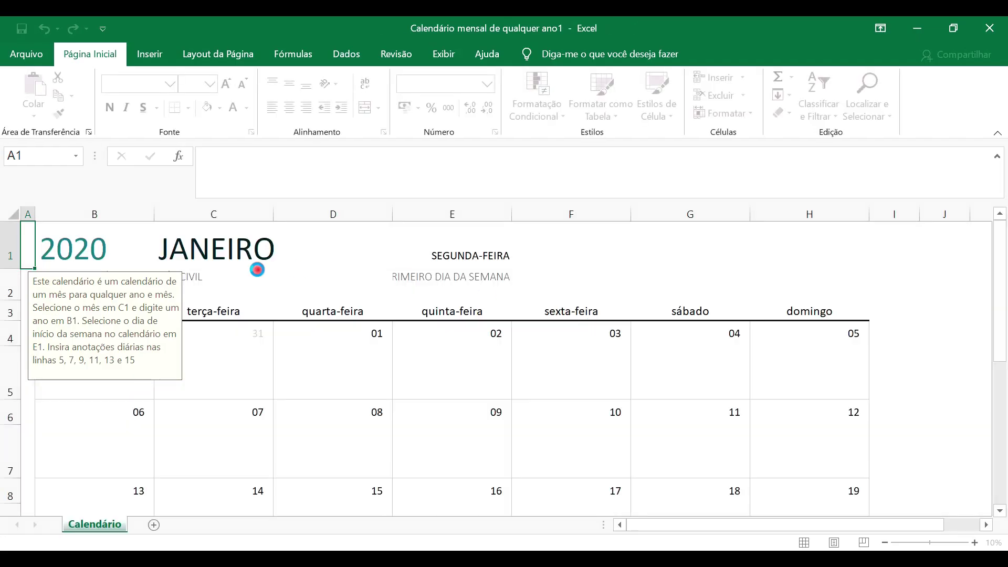
Step: Enter sample text in D7 under January 8, select F9, and return to the start page
scroll(247, 392, "down", 1)
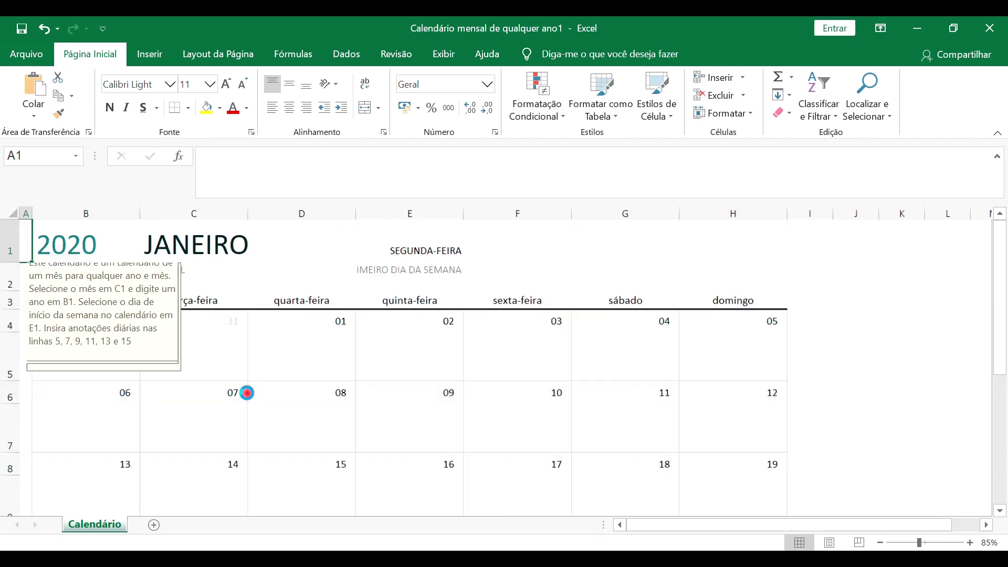
scroll(247, 389, "down", 1)
left_click(263, 367)
type("dsadasdsadas")
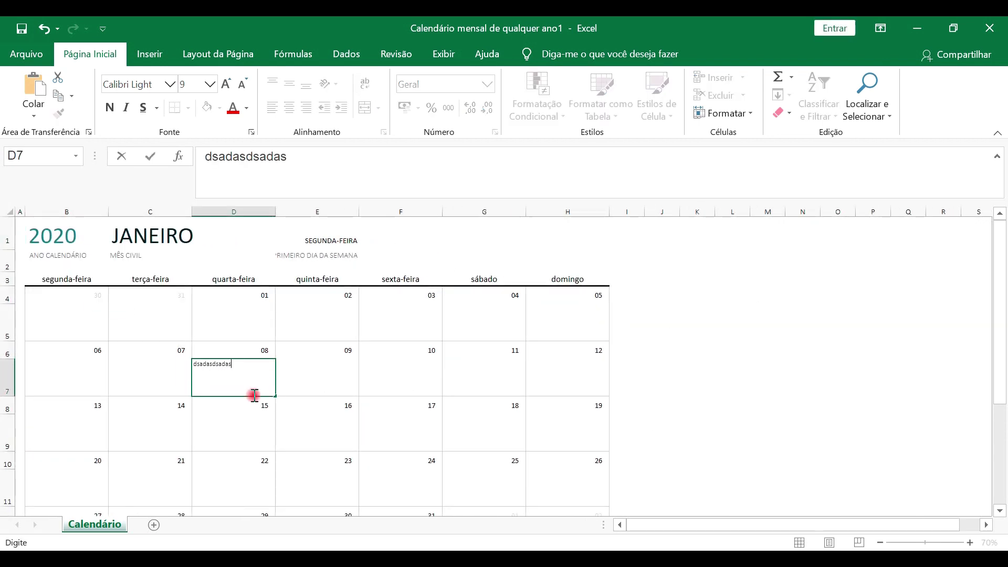
key("Tab")
left_click(414, 423)
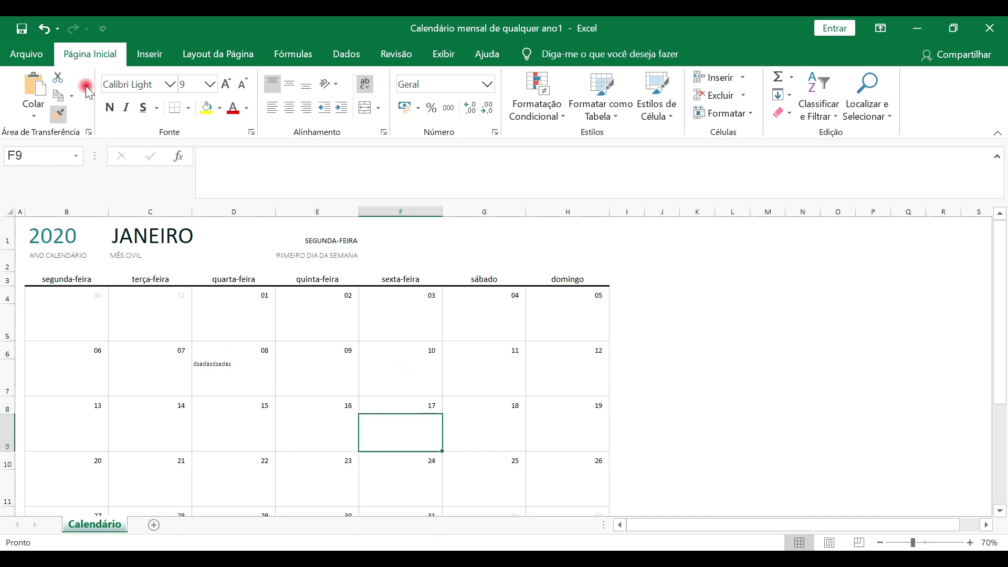
left_click(27, 53)
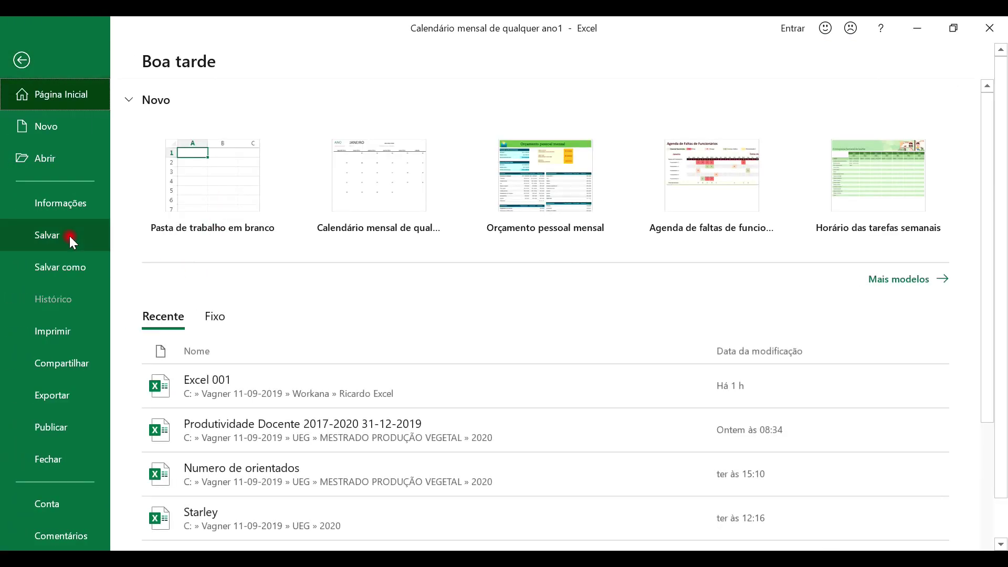
Step: Open the Salvar como dialog for the calendar workbook in the recent Video Aulas > Excel folder
left_click(48, 267)
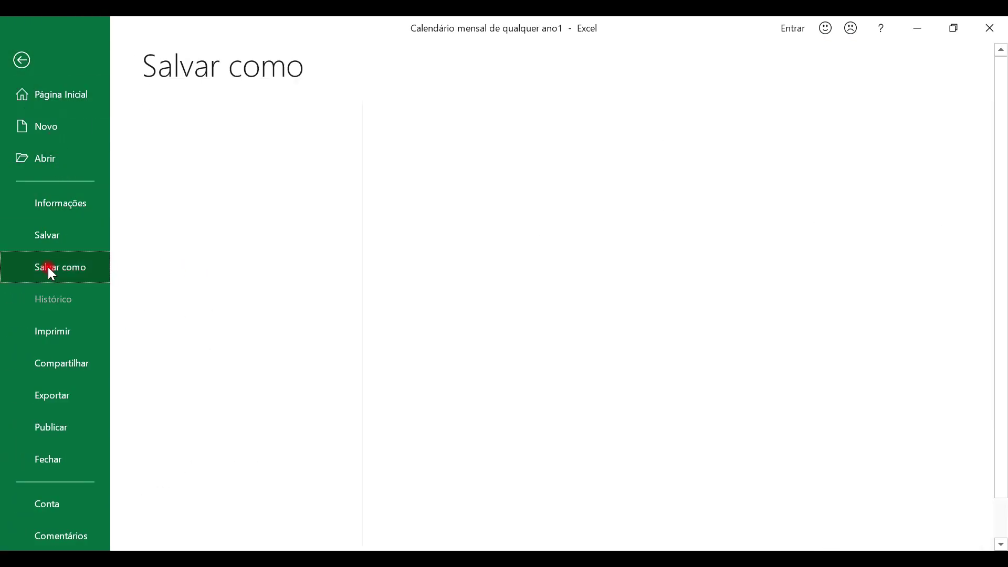
left_click(59, 232)
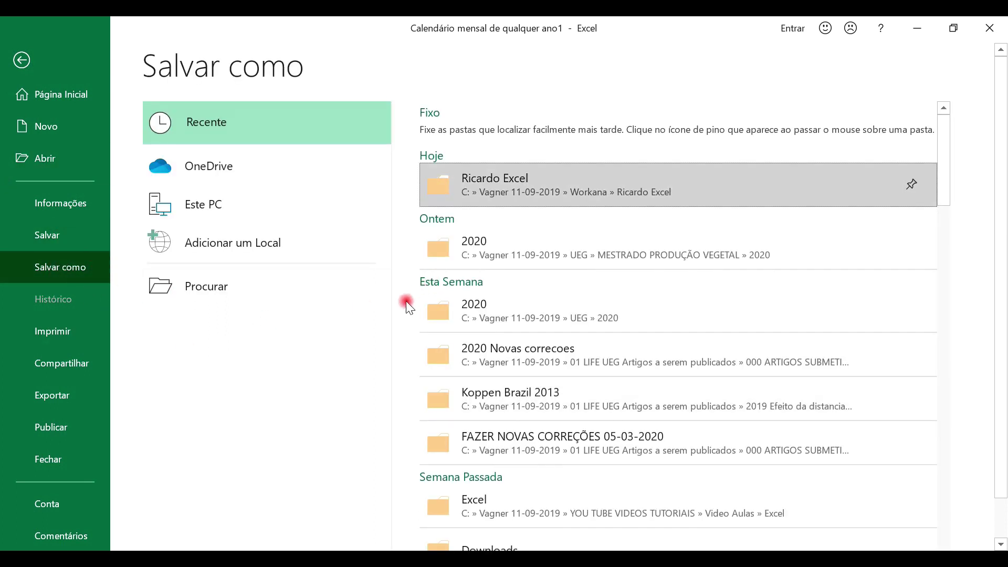
left_click(505, 508)
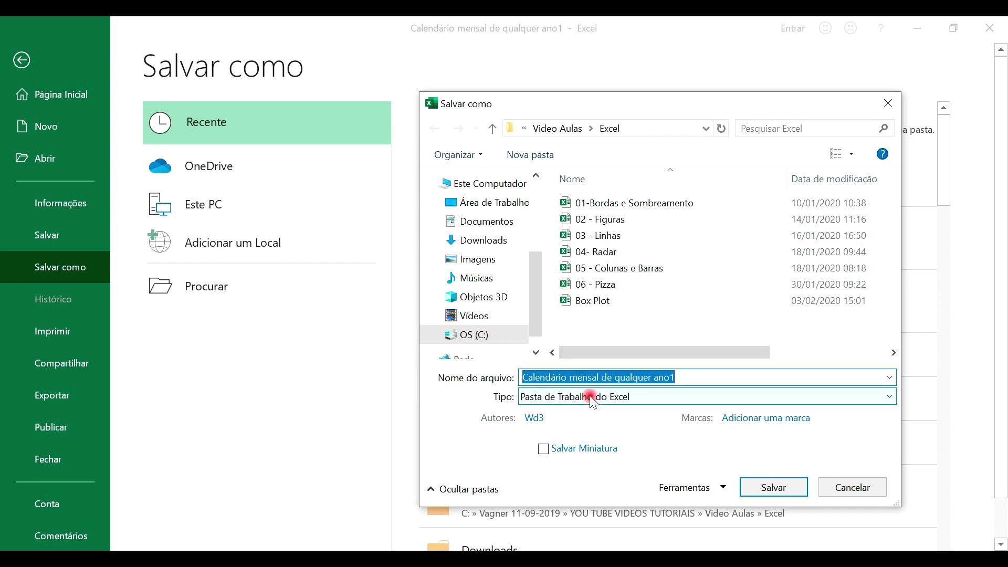
Step: Display the Tipo file-format list for Calendário mensal de qualquer ano1, keeping Pasta de Trabalho do Excel
left_click(630, 396)
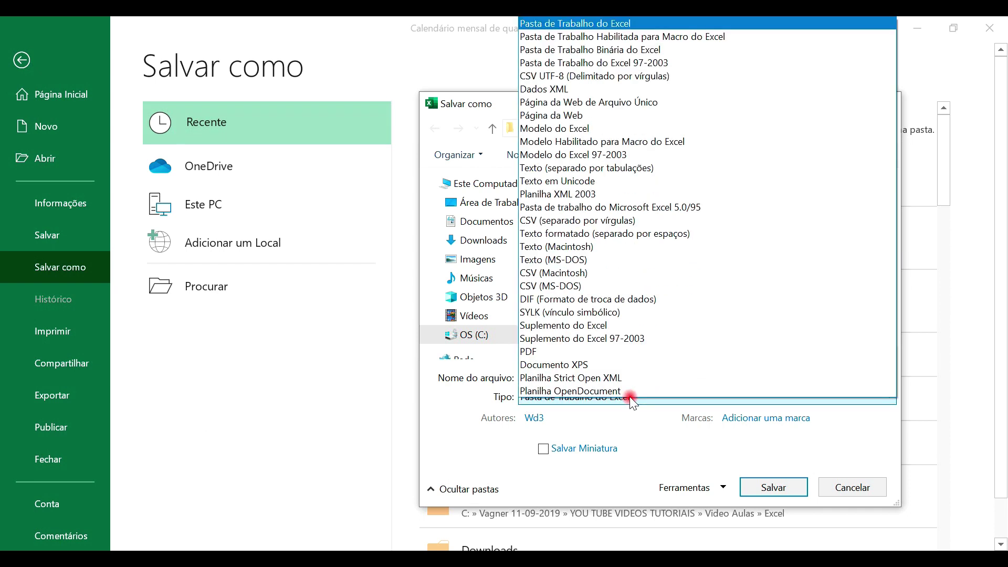
left_click(630, 398)
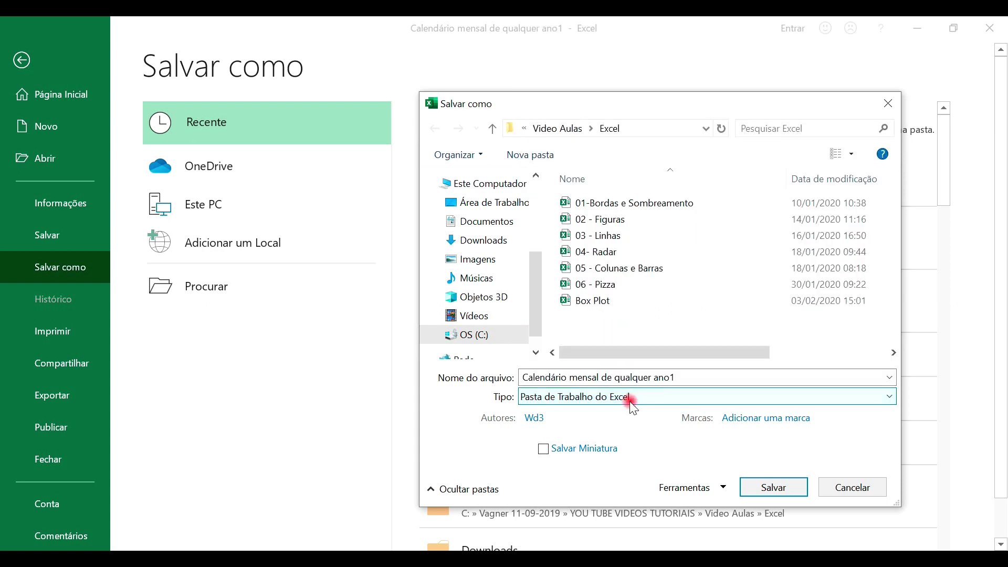
left_click(631, 403)
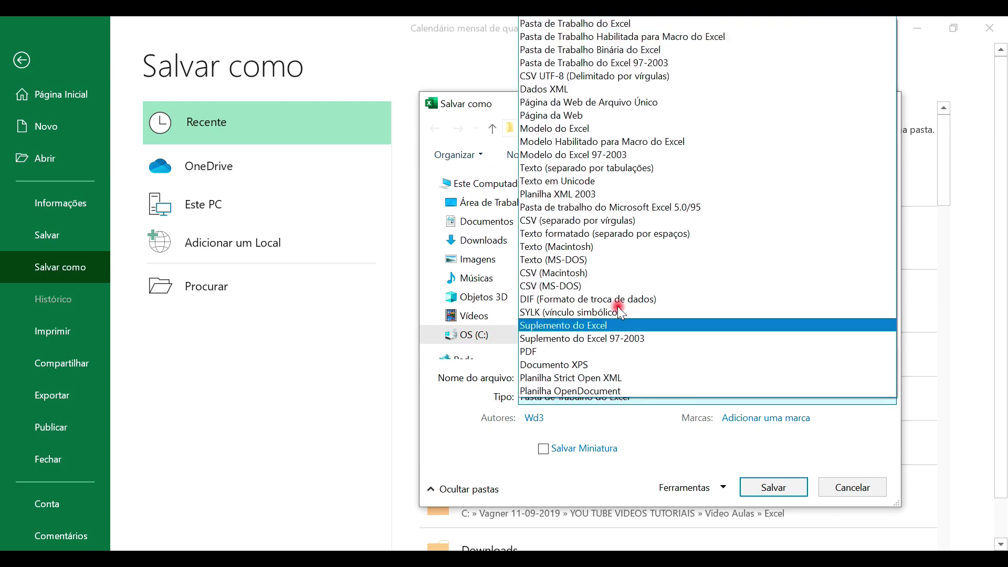